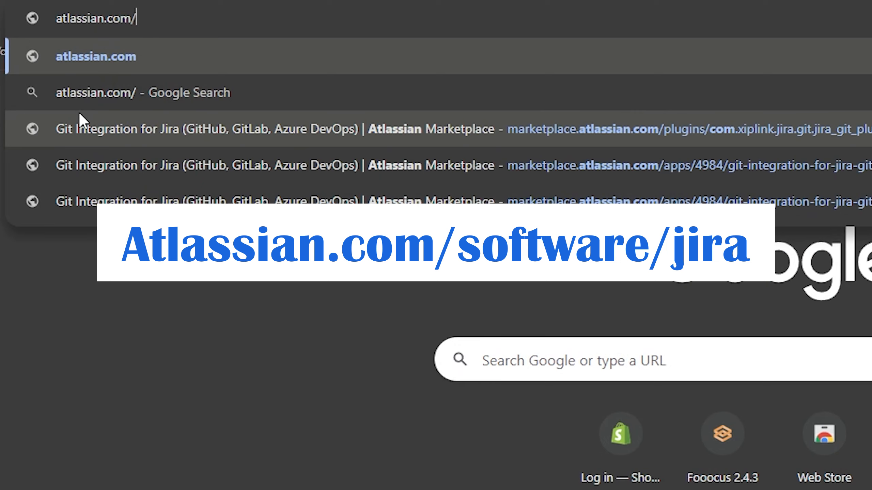
Open atlassian.com/software/jira and start getting Jira for free.
{"action": "type", "text": "software/"}
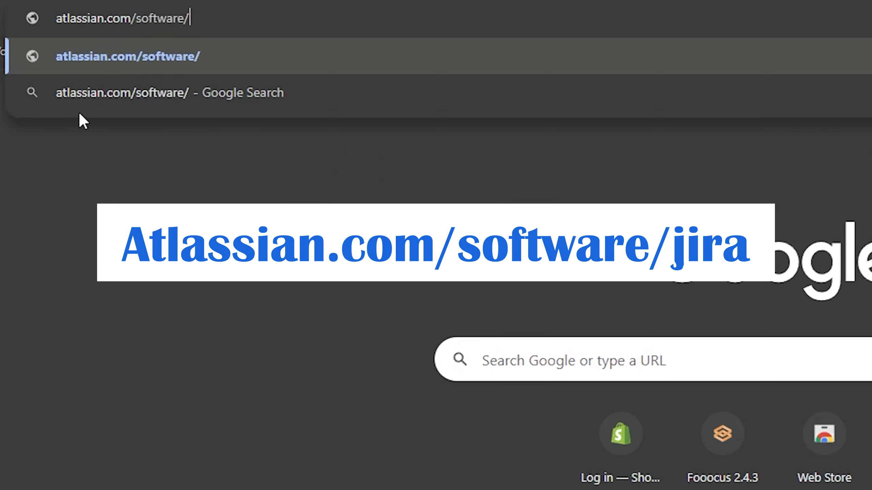
{"action": "type", "text": "jira"}
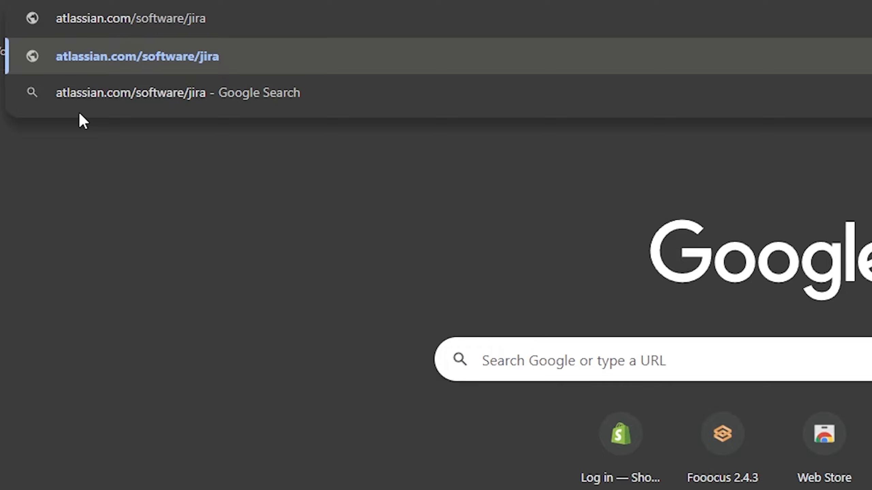
{"action": "key", "text": "Return"}
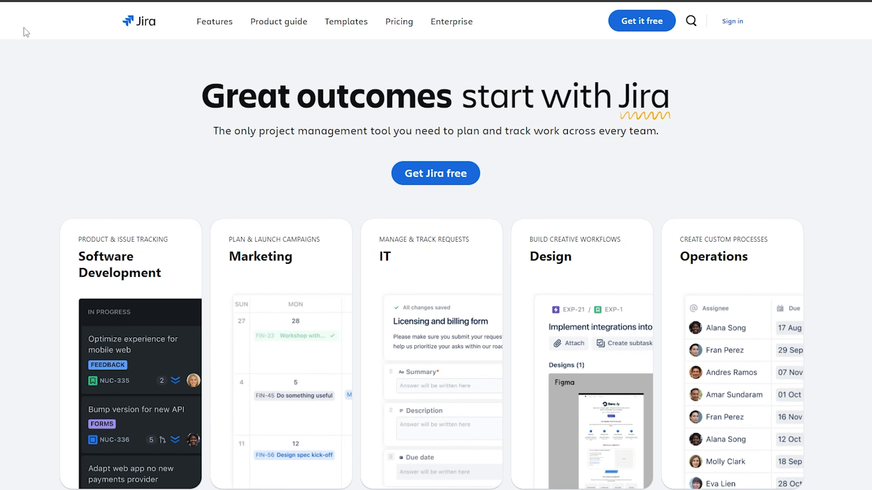
{"action": "left_click", "coordinate": [416, 177]}
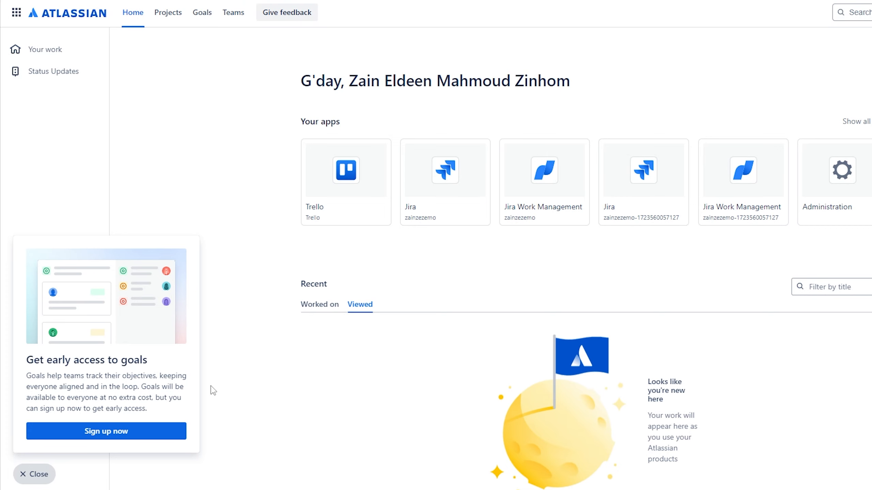
Dismiss the early access to goals offer on the Atlassian home page and open the projects overview.
{"action": "left_click", "coordinate": [33, 474]}
{"action": "left_click", "coordinate": [166, 10]}
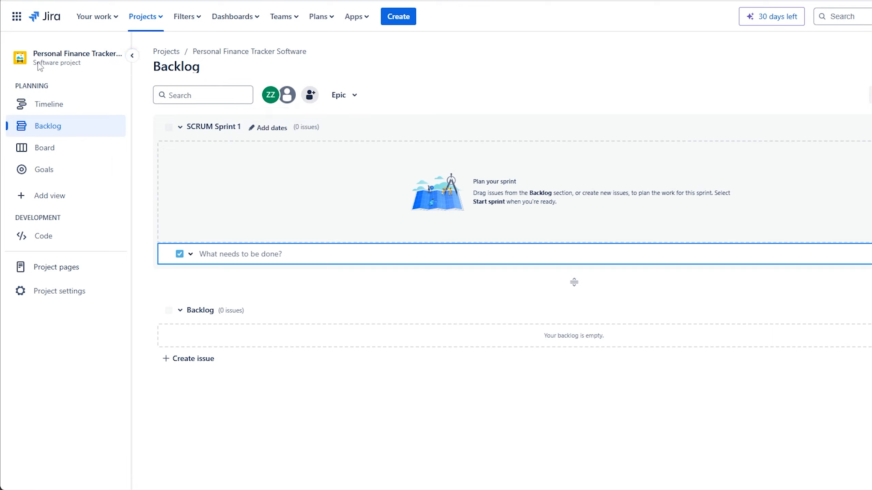
{"action": "key", "text": "Escape"}
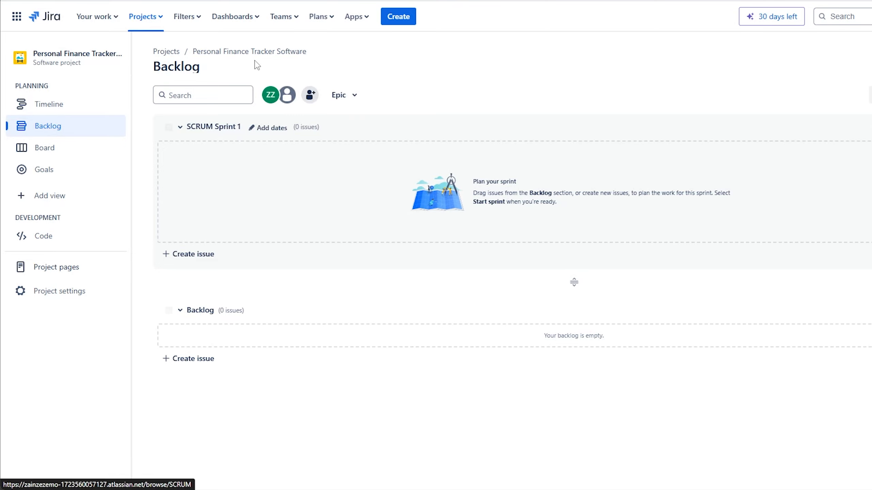
{"action": "left_click", "coordinate": [146, 16]}
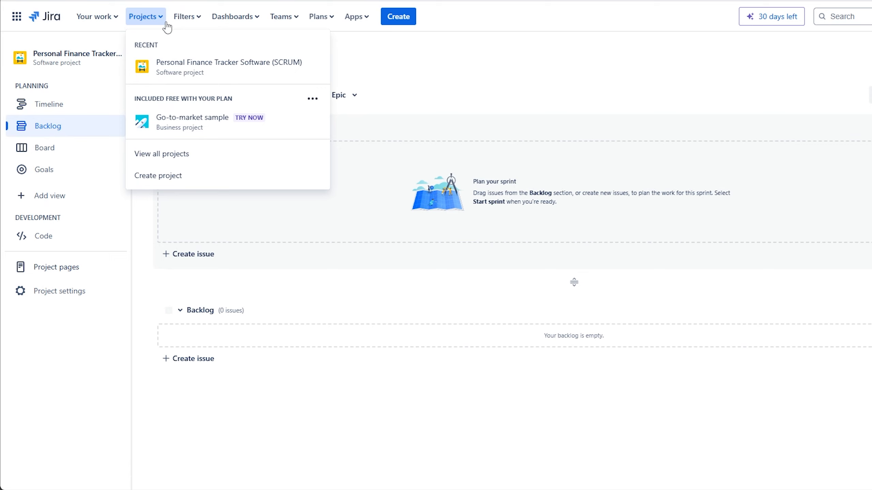
{"action": "left_click", "coordinate": [390, 44]}
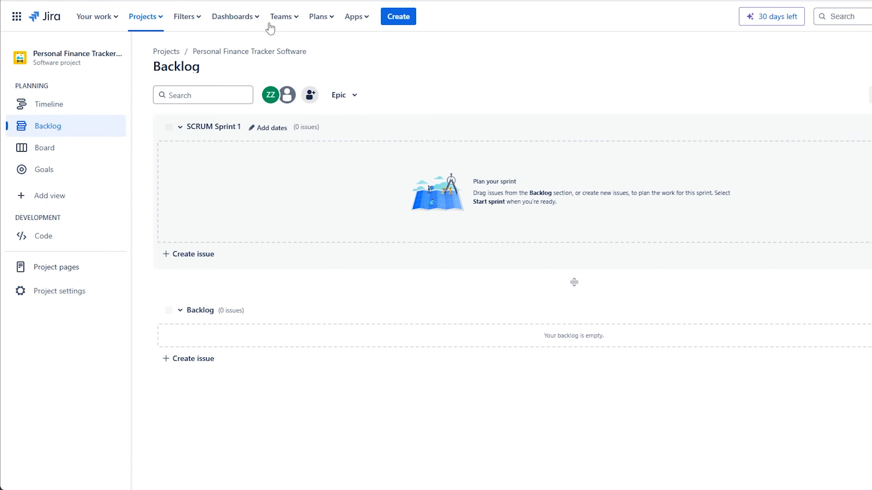
Start creating a new project using the Scrum template from the Software development category.
{"action": "left_click", "coordinate": [168, 16]}
{"action": "left_click", "coordinate": [177, 186]}
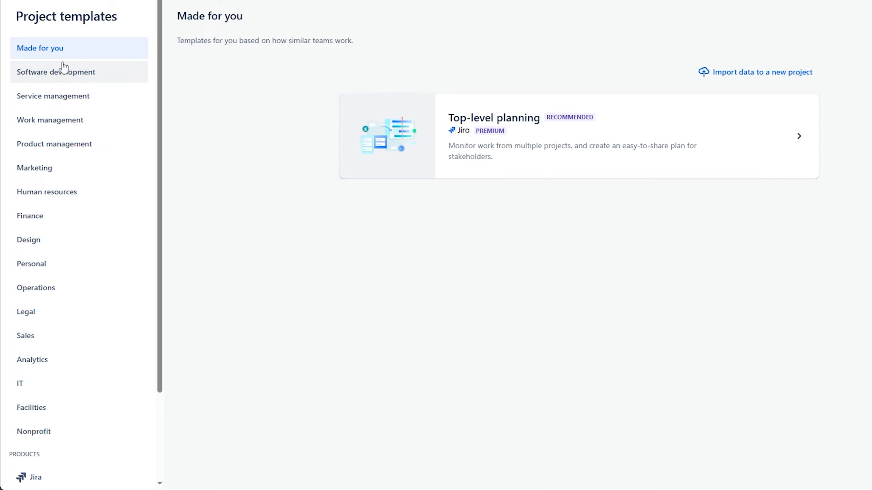
{"action": "left_click", "coordinate": [96, 79]}
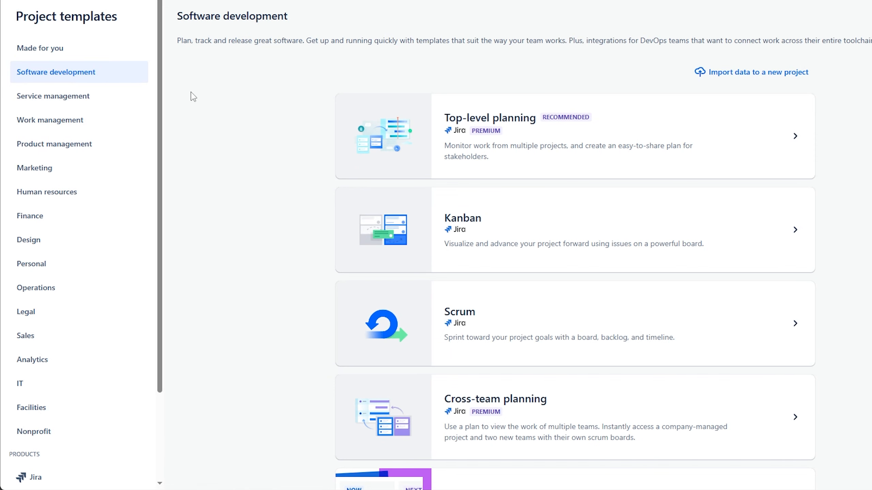
{"action": "scroll", "coordinate": [398, 188], "scroll_direction": "down", "scroll_amount": 5}
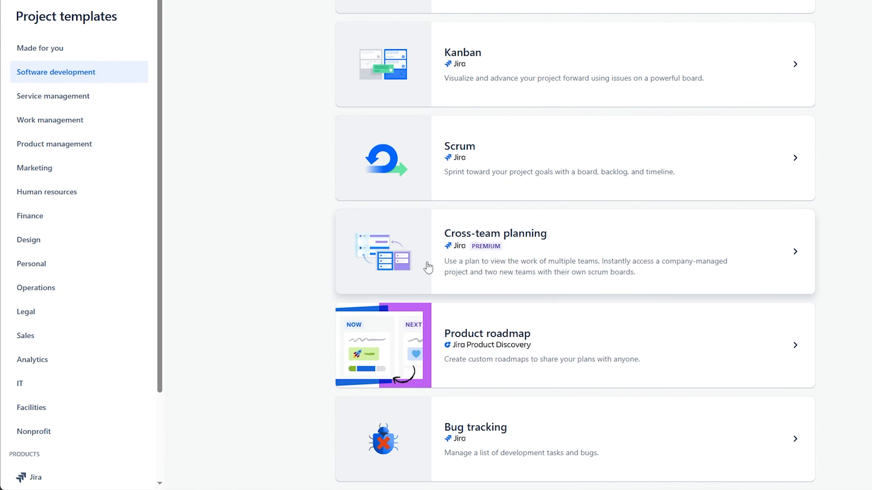
{"action": "scroll", "coordinate": [446, 333], "scroll_direction": "up", "scroll_amount": 5}
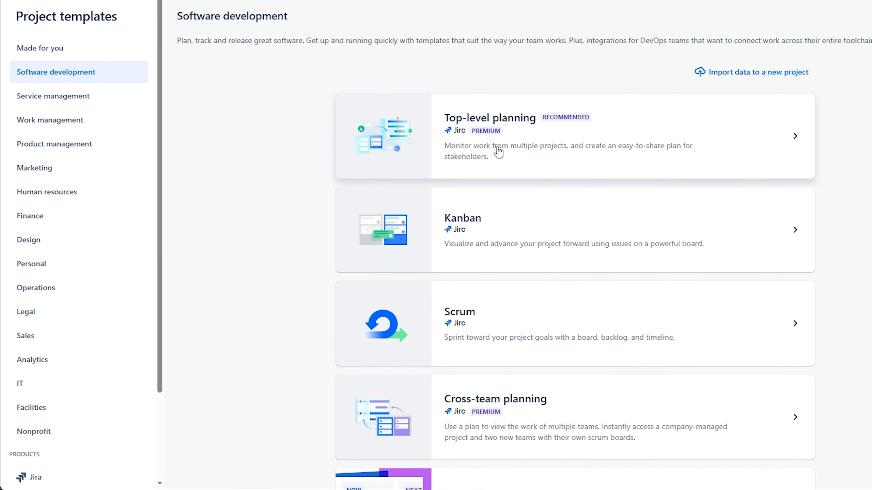
{"action": "scroll", "coordinate": [334, 169], "scroll_direction": "down", "scroll_amount": 1}
{"action": "scroll", "coordinate": [334, 168], "scroll_direction": "up", "scroll_amount": 1}
{"action": "scroll", "coordinate": [404, 197], "scroll_direction": "down", "scroll_amount": 5}
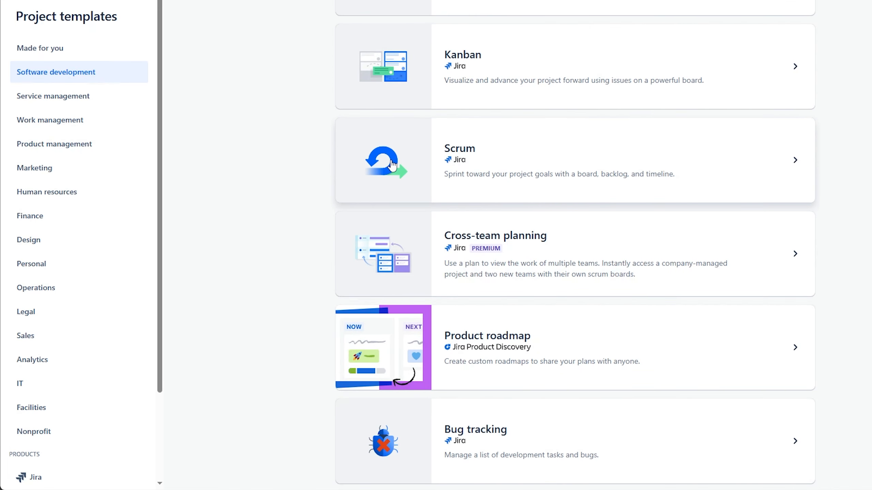
{"action": "left_click", "coordinate": [392, 165]}
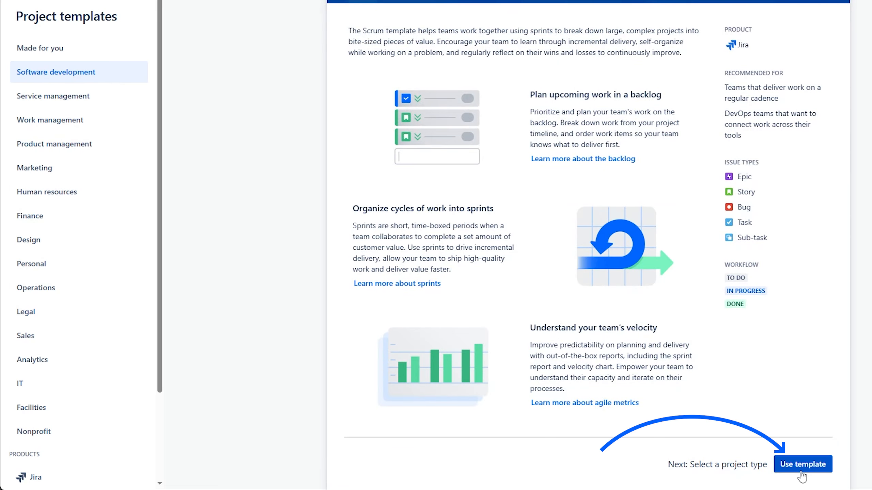
{"action": "left_click", "coordinate": [813, 473]}
Compare the two project types and select a team-managed project.
{"action": "scroll", "coordinate": [485, 322], "scroll_direction": "down", "scroll_amount": 3}
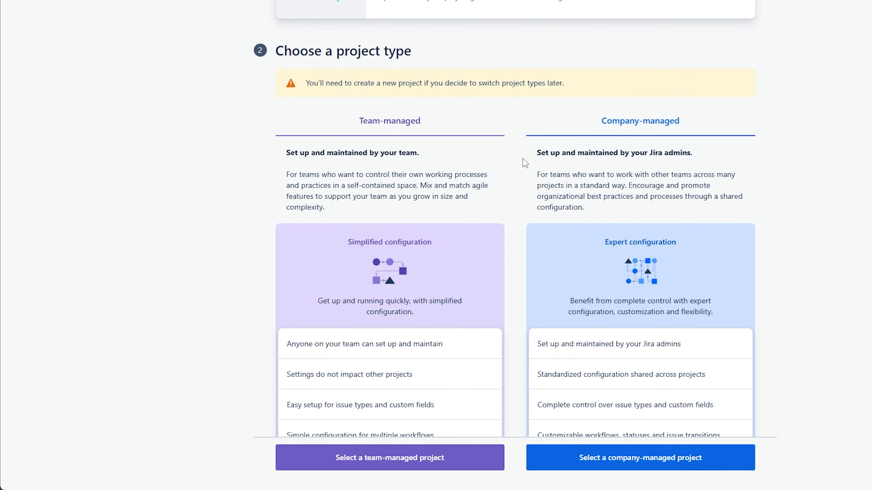
{"action": "scroll", "coordinate": [500, 249], "scroll_direction": "up", "scroll_amount": 3}
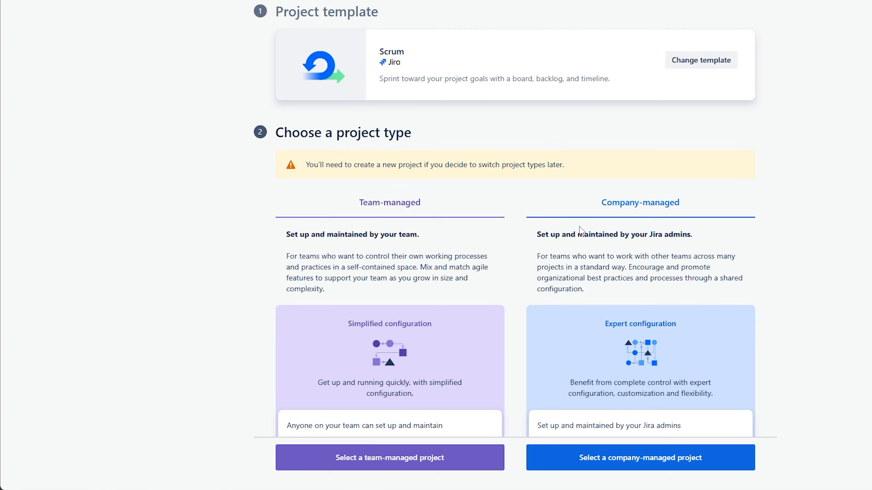
{"action": "scroll", "coordinate": [512, 238], "scroll_direction": "down", "scroll_amount": 1}
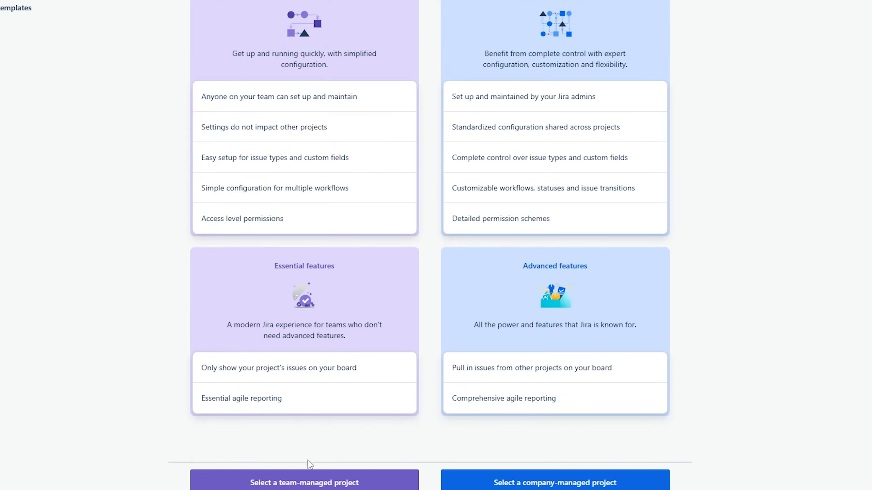
{"action": "left_click", "coordinate": [308, 484]}
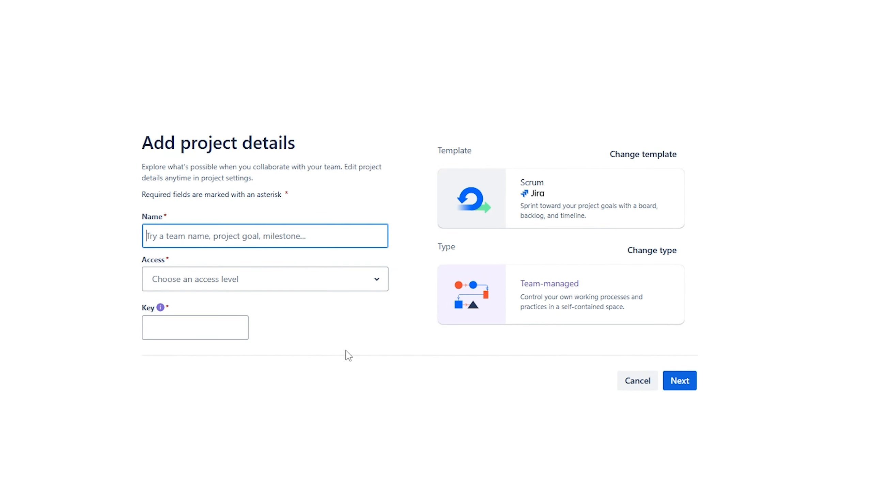
Name the project Personal Finance Tracker Software and set its access level to Limited.
{"action": "left_click", "coordinate": [201, 216]}
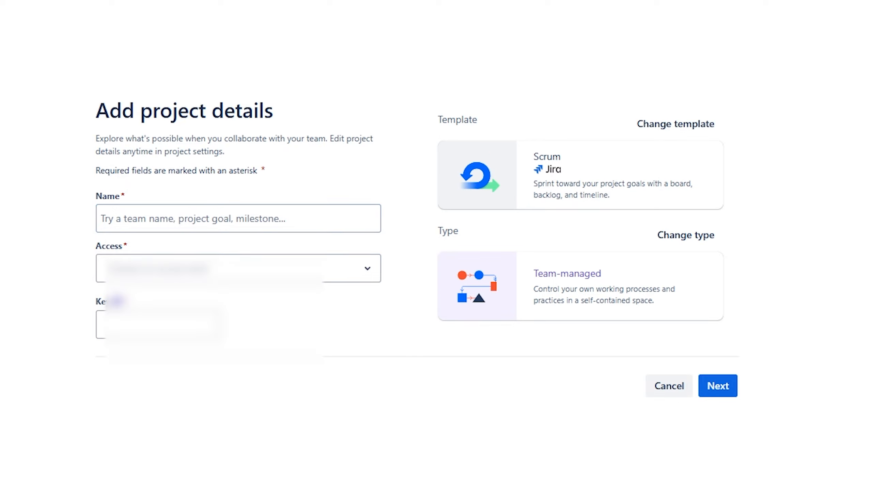
{"action": "left_click", "coordinate": [188, 210]}
{"action": "type", "text": "person"}
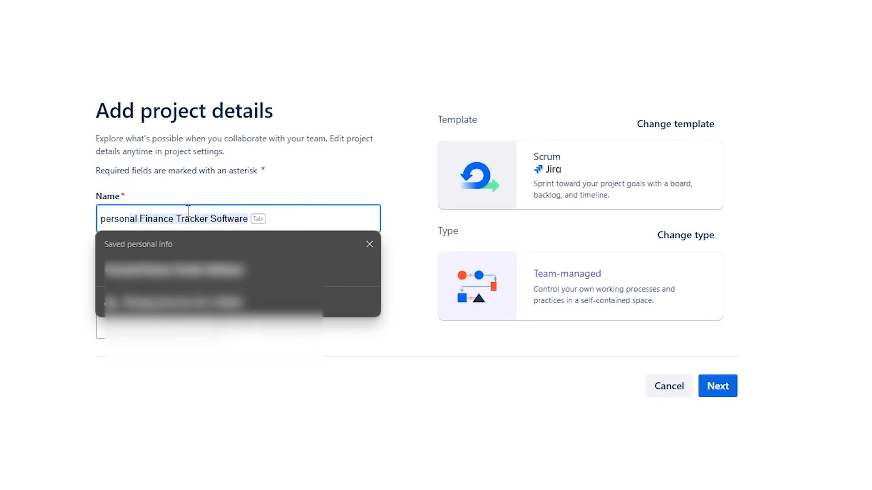
{"action": "left_click", "coordinate": [196, 271]}
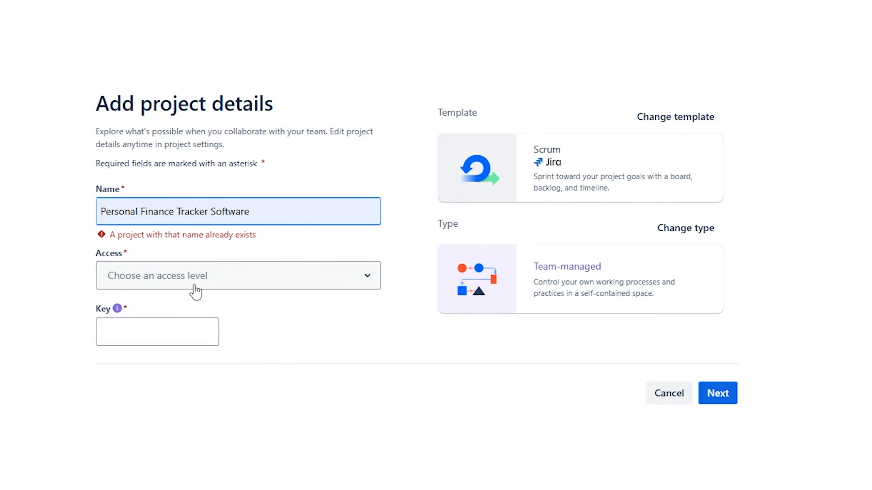
{"action": "left_click", "coordinate": [210, 280]}
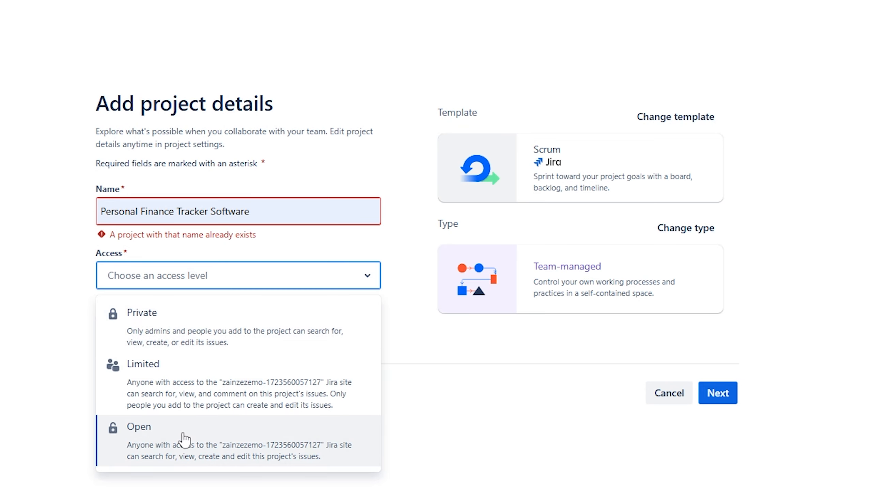
{"action": "left_click", "coordinate": [196, 398]}
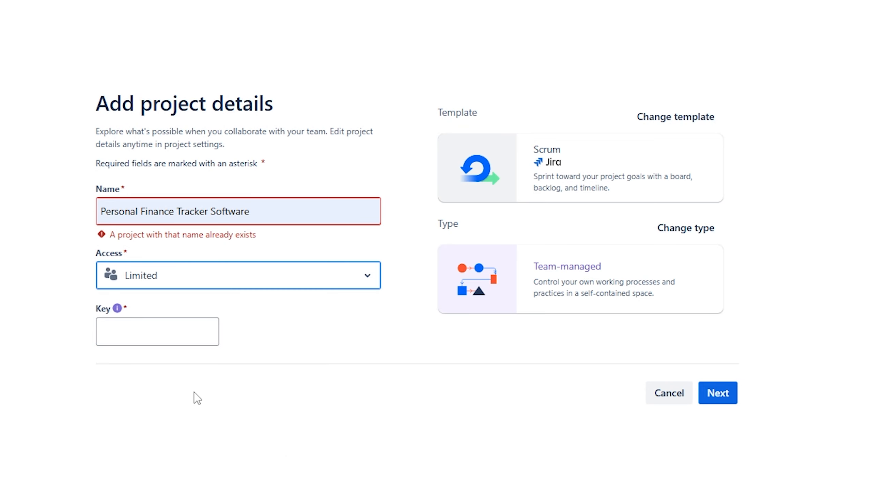
Set the project key to PFTS and create the project as Personal Finance Tracker Software 2.
{"action": "left_click", "coordinate": [160, 334]}
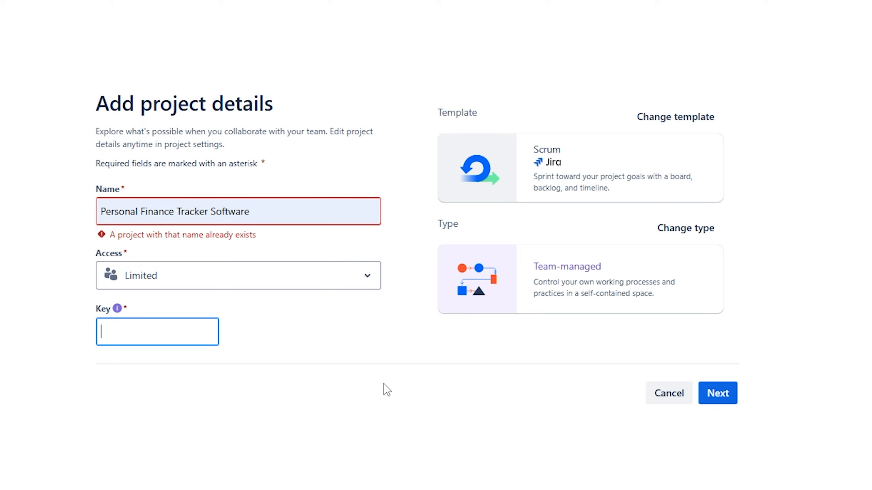
{"action": "type", "text": "PFTS"}
{"action": "left_click", "coordinate": [725, 395]}
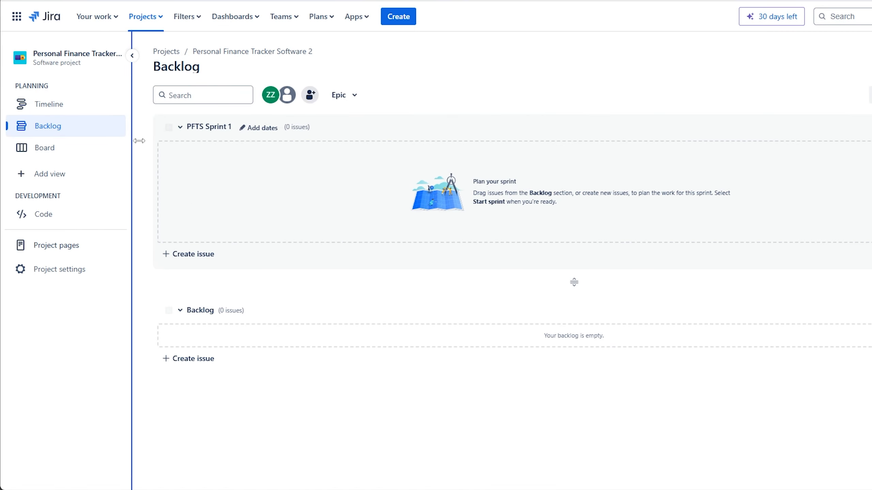
Start a new issue in the PFTS project with type Epic and the summary "Multi-Feature Finance Tracking Software".
{"action": "left_click", "coordinate": [389, 18]}
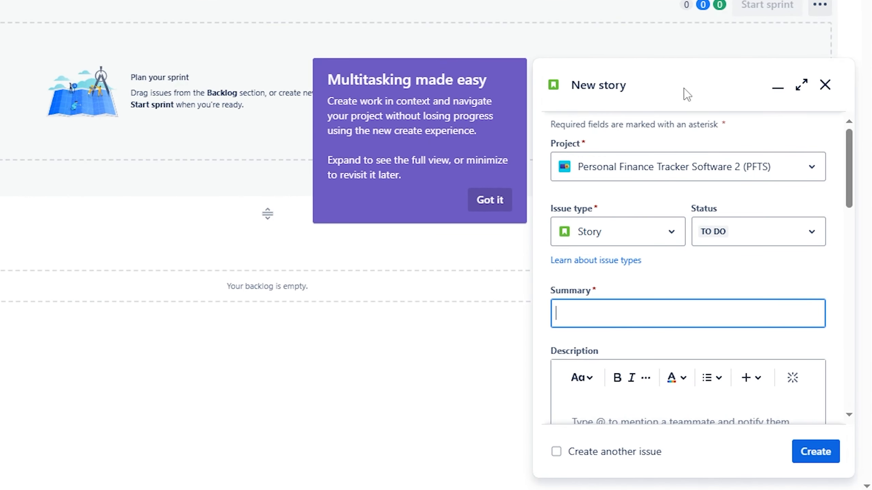
{"action": "left_click", "coordinate": [491, 201]}
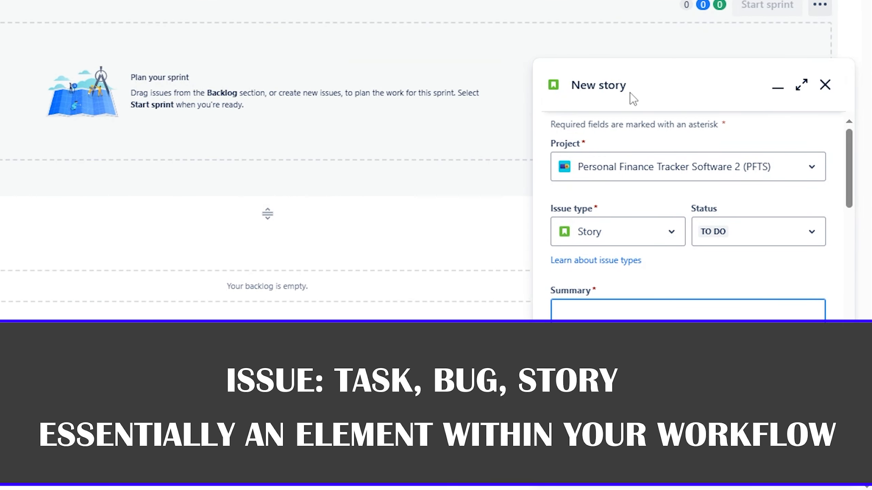
{"action": "scroll", "coordinate": [675, 325], "scroll_direction": "down", "scroll_amount": 12}
{"action": "scroll", "coordinate": [676, 324], "scroll_direction": "up", "scroll_amount": 12}
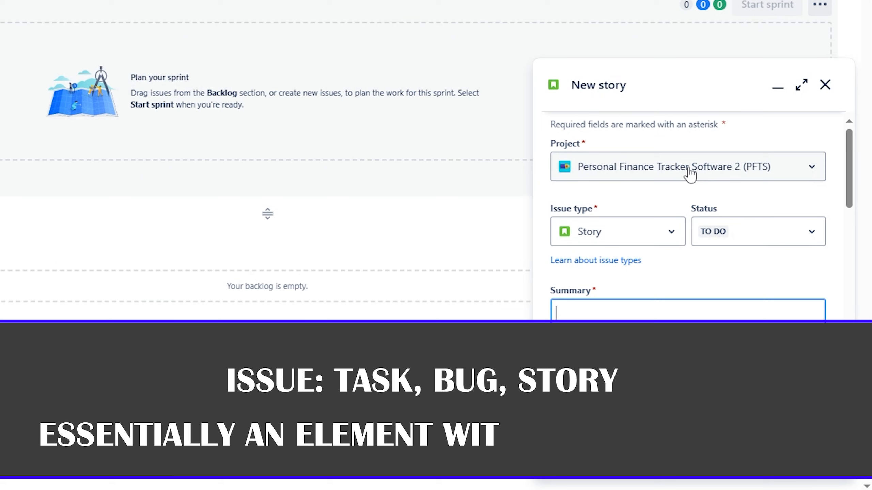
{"action": "left_click", "coordinate": [662, 230]}
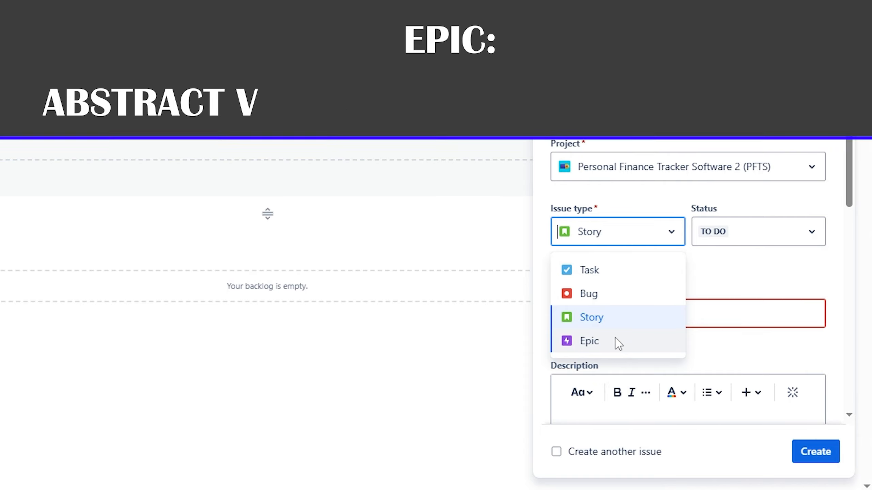
{"action": "left_click", "coordinate": [616, 338]}
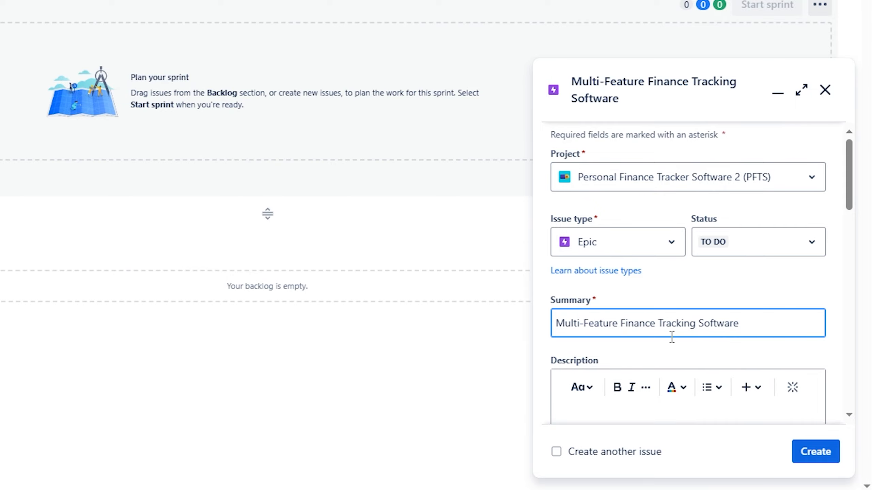
Expand the issue form to full screen and enter "Create Multi-Feature Finance Tracking Software" as the epic's description.
{"action": "scroll", "coordinate": [669, 330], "scroll_direction": "down", "scroll_amount": 4}
{"action": "scroll", "coordinate": [667, 322], "scroll_direction": "up", "scroll_amount": 4}
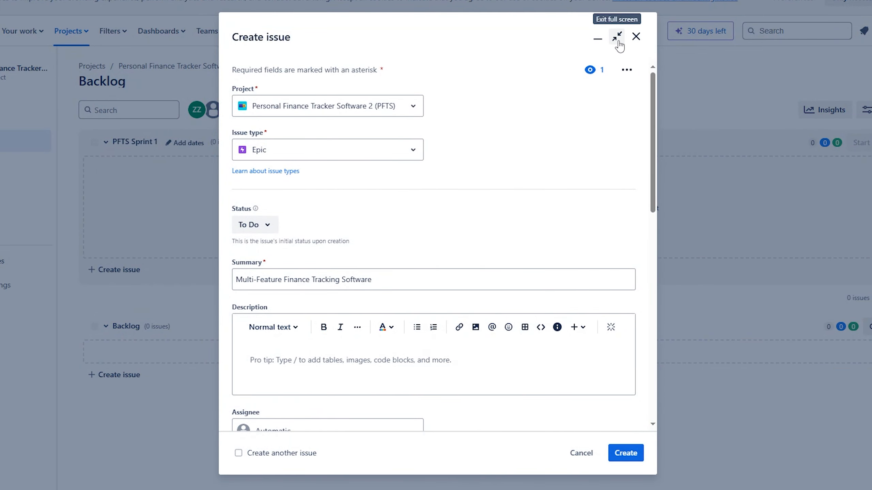
{"action": "scroll", "coordinate": [380, 309], "scroll_direction": "down", "scroll_amount": 2}
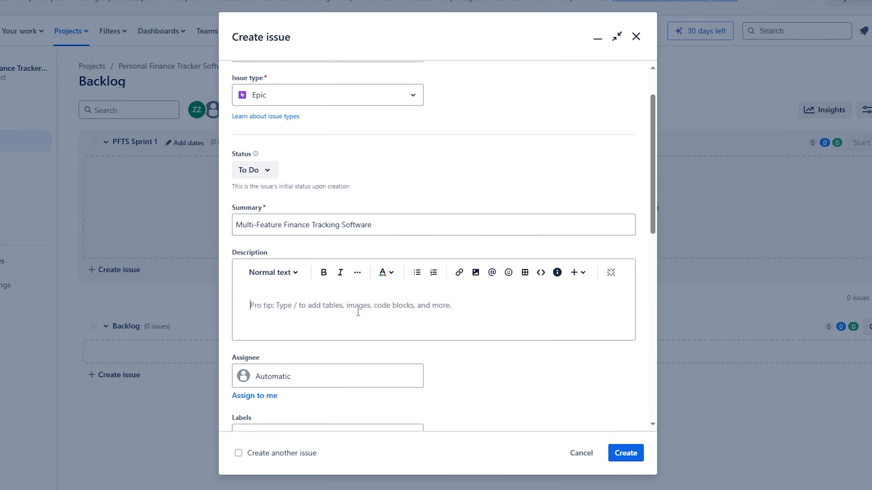
{"action": "type", "text": "Ceeate"}
{"action": "type", "text": "Multi-Feature Finance Tracking Software"}
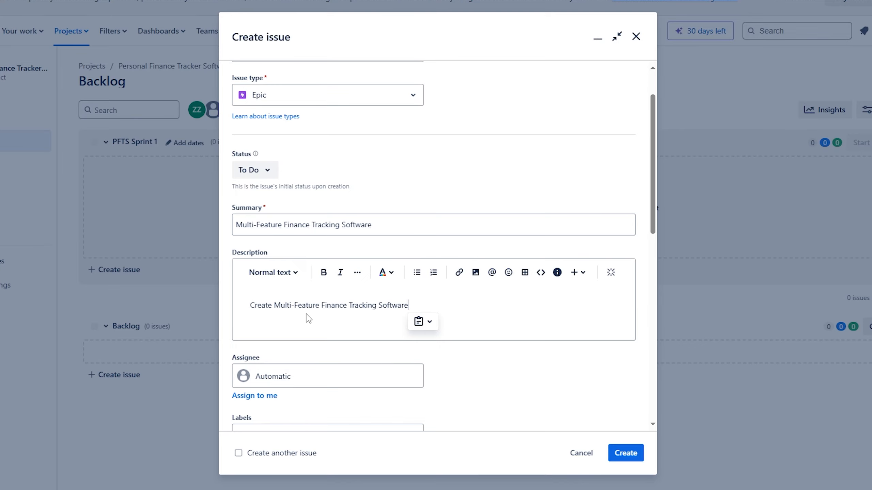
{"action": "scroll", "coordinate": [423, 215], "scroll_direction": "up", "scroll_amount": 2}
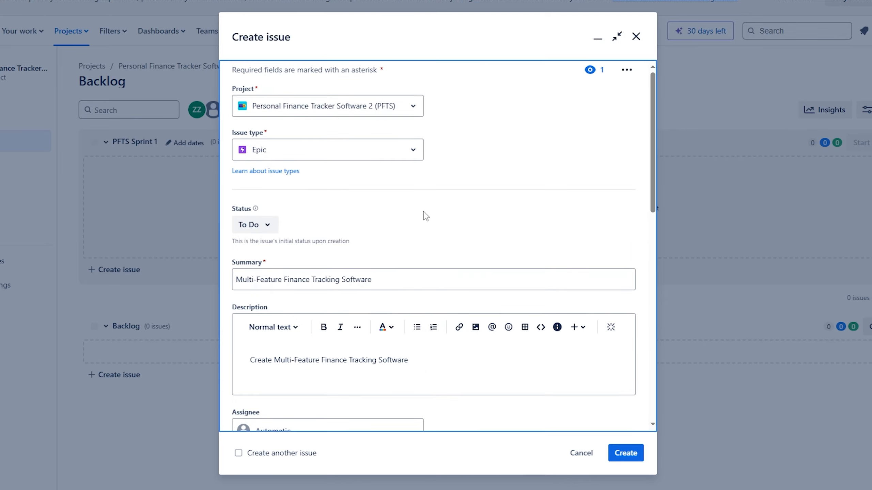
{"action": "scroll", "coordinate": [415, 249], "scroll_direction": "down", "scroll_amount": 4}
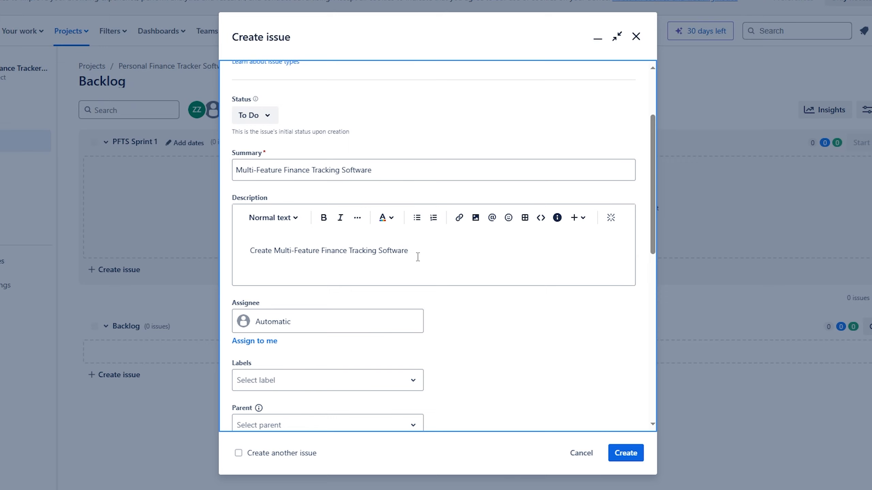
Check the epic's assignee options and remaining fields, keep the defaults, and create the epic.
{"action": "left_click", "coordinate": [334, 327]}
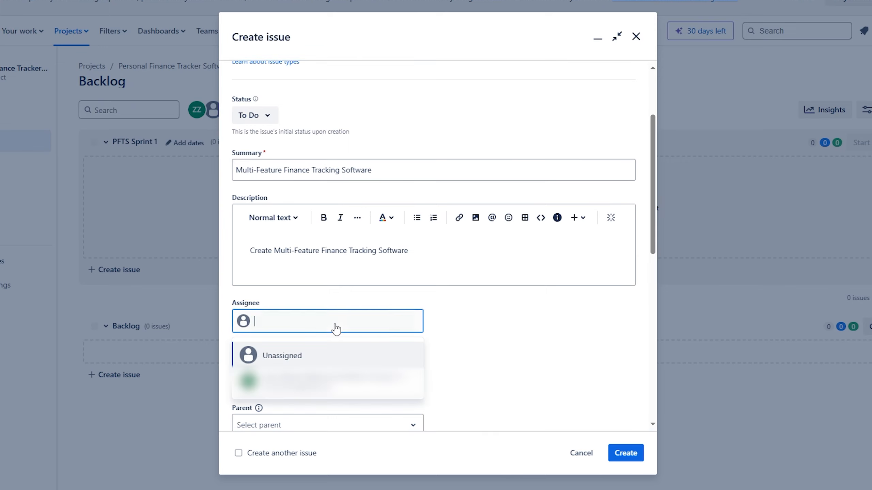
{"action": "left_click", "coordinate": [384, 301]}
{"action": "scroll", "coordinate": [384, 306], "scroll_direction": "down", "scroll_amount": 3}
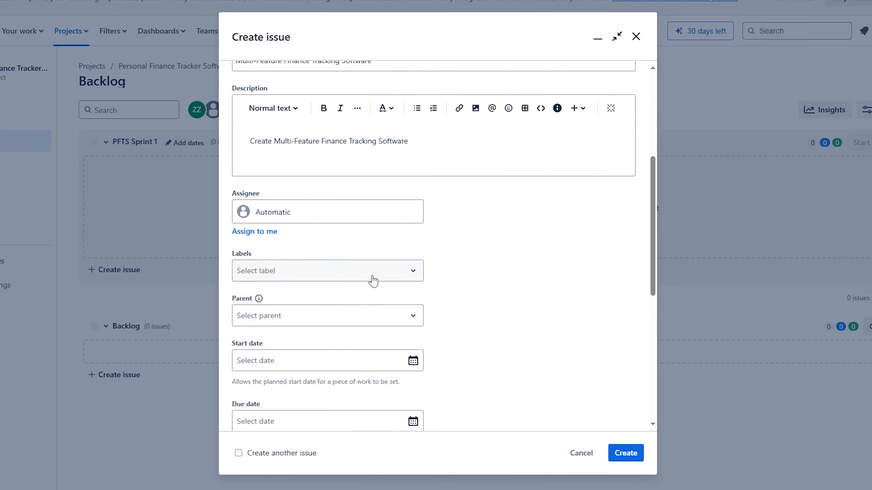
{"action": "scroll", "coordinate": [485, 311], "scroll_direction": "down", "scroll_amount": 2}
{"action": "scroll", "coordinate": [500, 312], "scroll_direction": "down", "scroll_amount": 2}
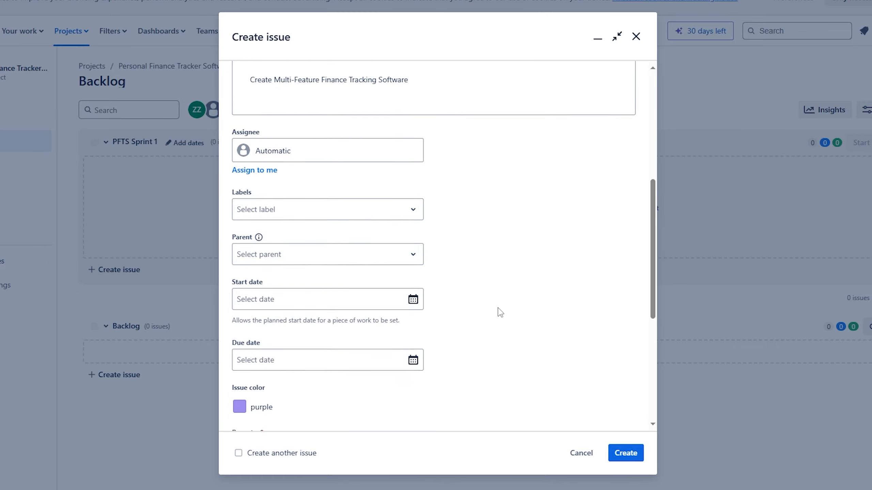
{"action": "scroll", "coordinate": [321, 314], "scroll_direction": "down", "scroll_amount": 3}
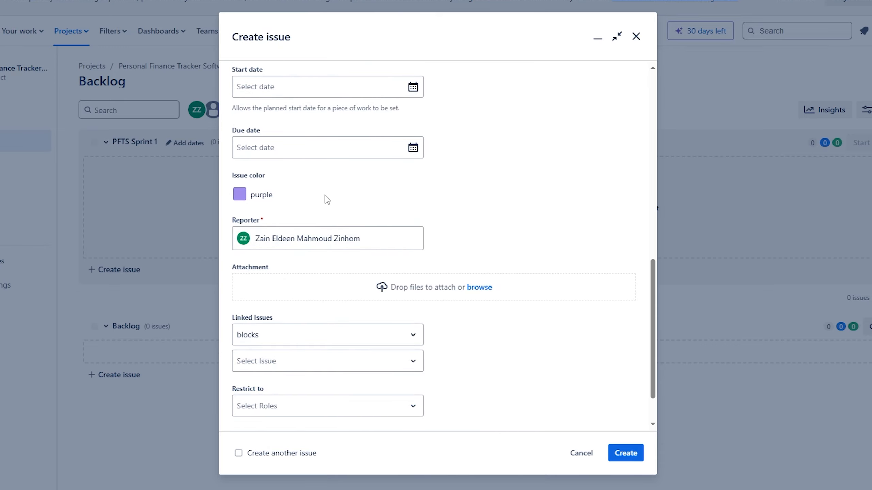
{"action": "scroll", "coordinate": [523, 204], "scroll_direction": "down", "scroll_amount": 2}
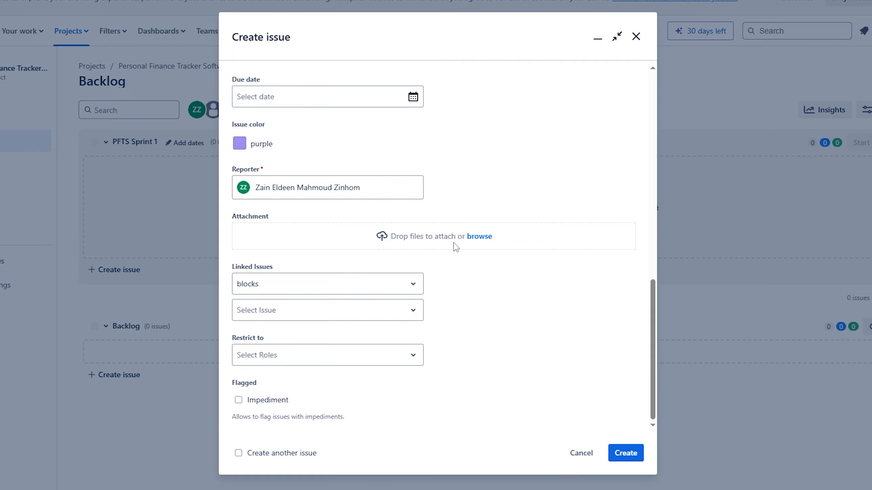
{"action": "left_click", "coordinate": [623, 455]}
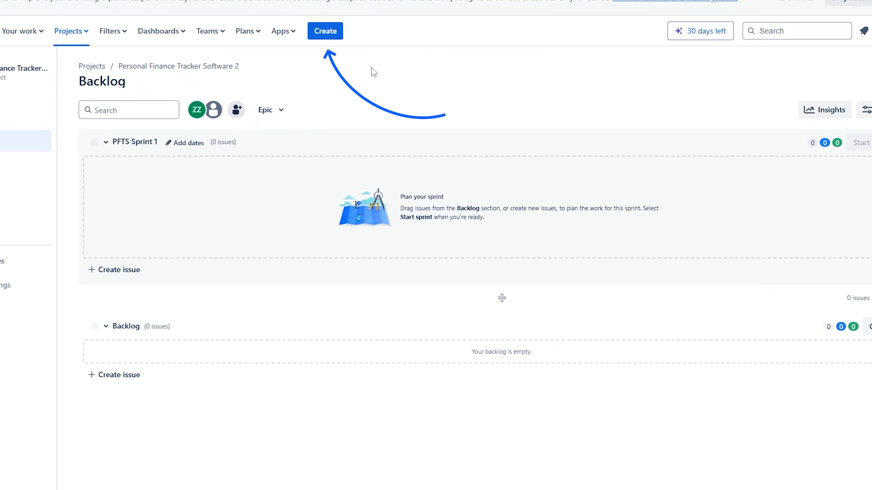
Start a new issue in the PFTS project with type Story and the summary "Add Income Sources".
{"action": "left_click", "coordinate": [328, 32]}
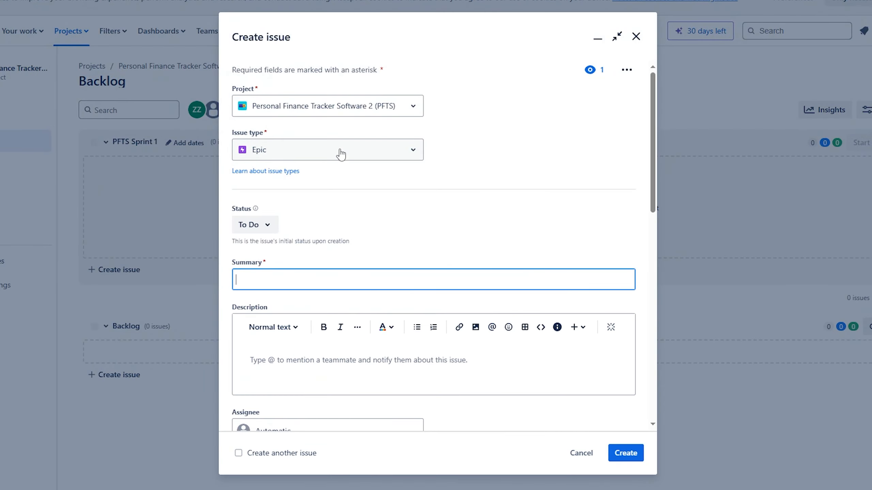
{"action": "left_click", "coordinate": [341, 153]}
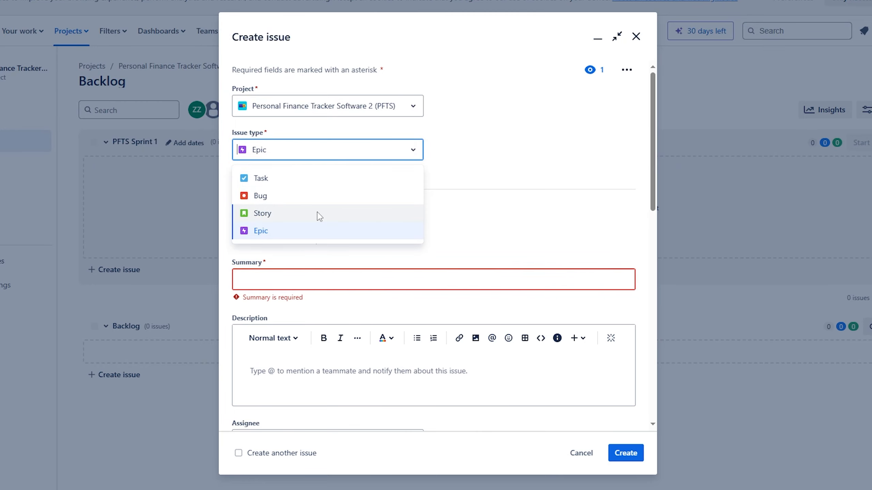
{"action": "left_click", "coordinate": [270, 214]}
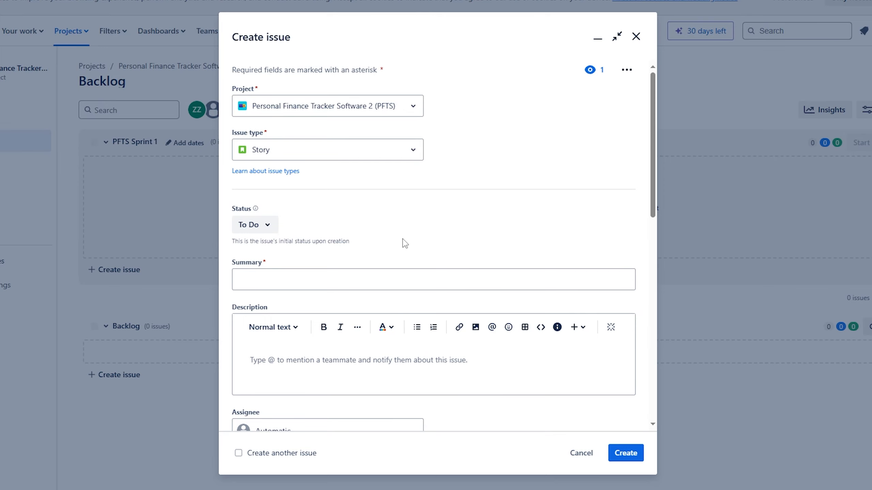
{"action": "left_click", "coordinate": [326, 278]}
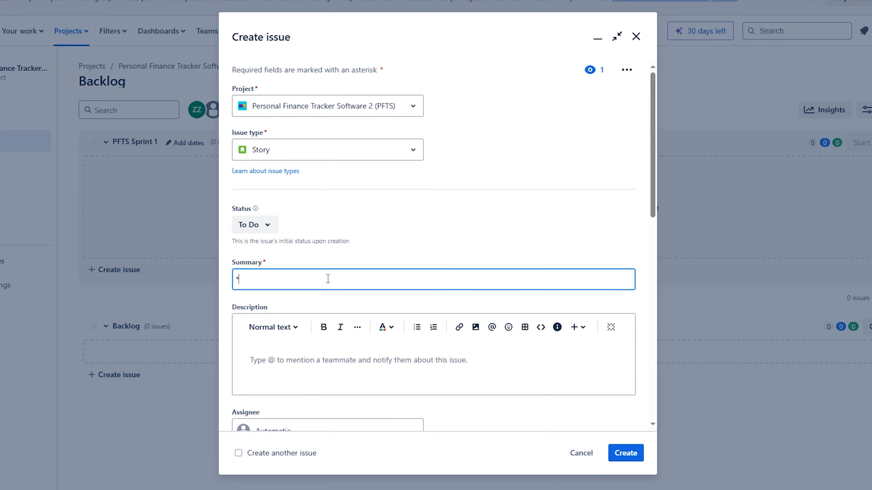
{"action": "left_click", "coordinate": [308, 279]}
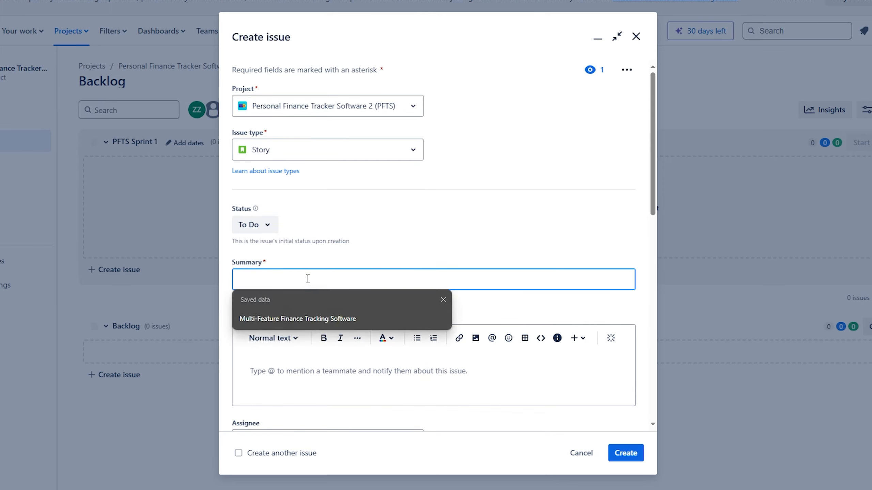
{"action": "type", "text": "Add Income "}
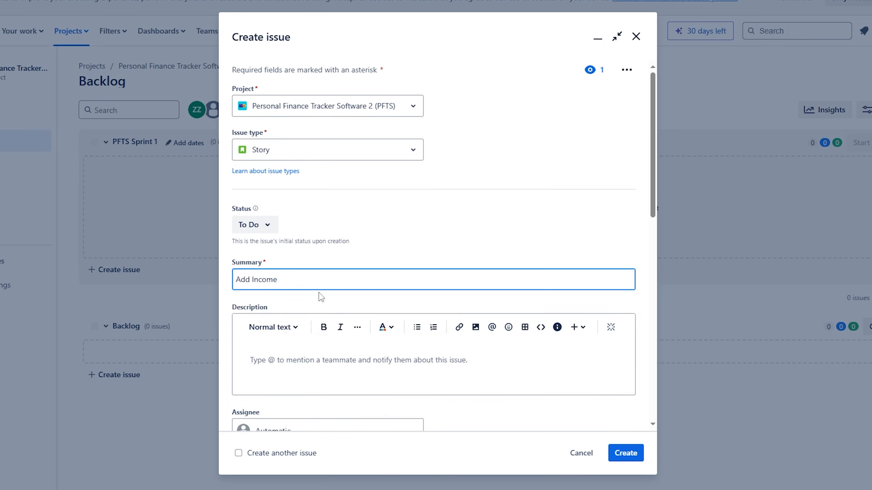
{"action": "type", "text": "Sourcx"}
Review the story's optional fields, including parent and sprint, leave them at their defaults, and create the story.
{"action": "scroll", "coordinate": [321, 297], "scroll_direction": "down", "scroll_amount": 3}
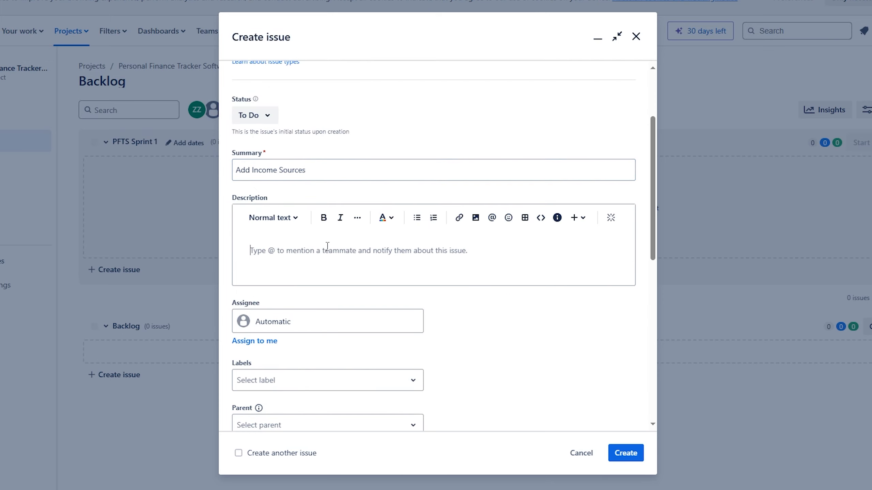
{"action": "scroll", "coordinate": [408, 241], "scroll_direction": "down", "scroll_amount": 1}
{"action": "scroll", "coordinate": [408, 251], "scroll_direction": "down", "scroll_amount": 10}
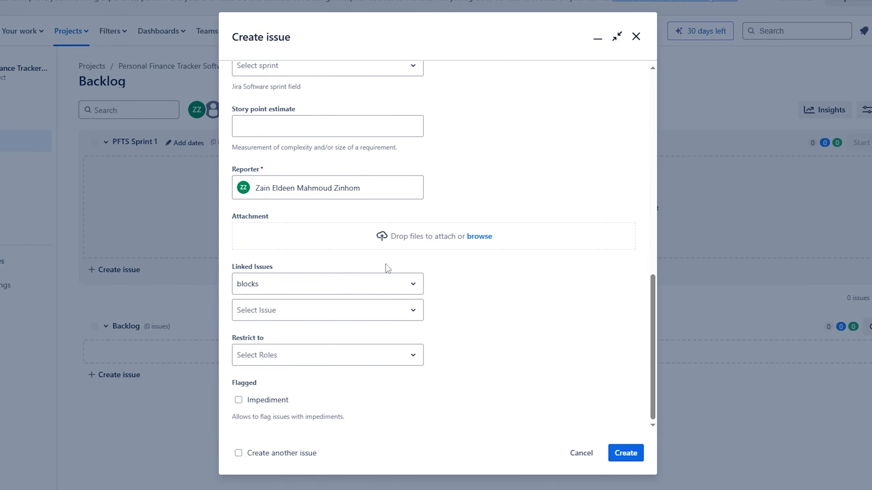
{"action": "scroll", "coordinate": [352, 326], "scroll_direction": "up", "scroll_amount": 3}
{"action": "scroll", "coordinate": [330, 291], "scroll_direction": "up", "scroll_amount": 2}
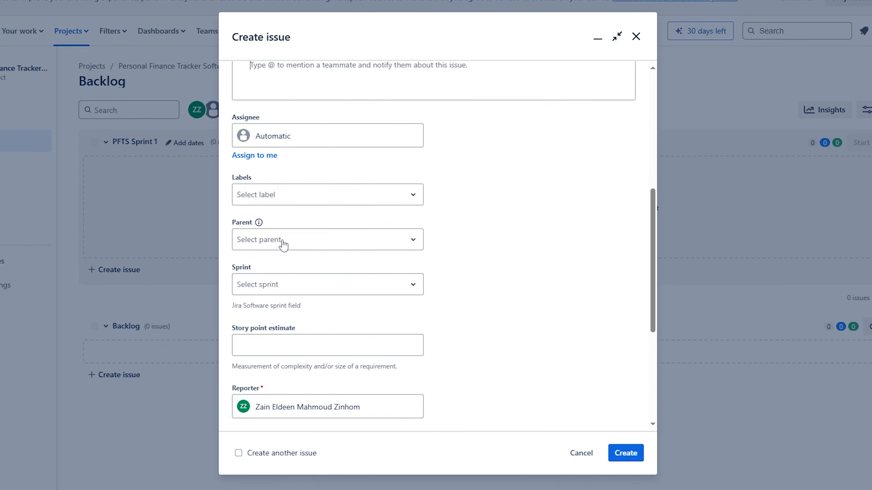
{"action": "scroll", "coordinate": [412, 288], "scroll_direction": "down", "scroll_amount": 5}
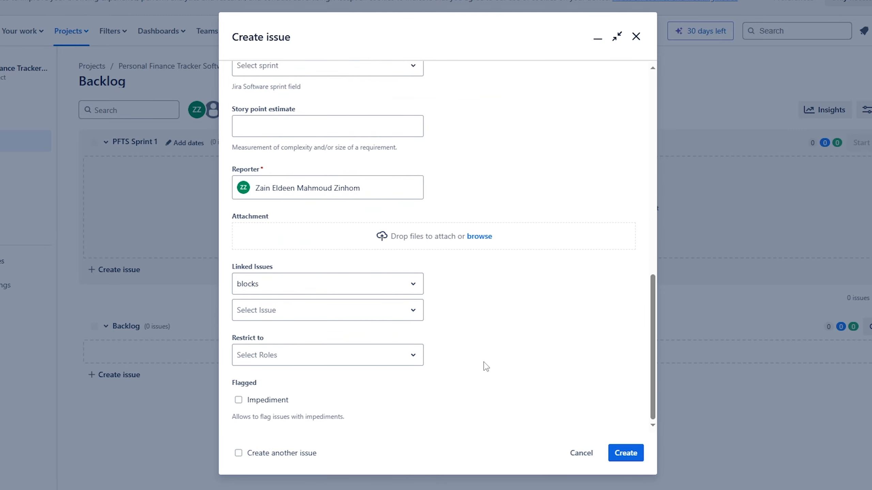
{"action": "left_click", "coordinate": [633, 453]}
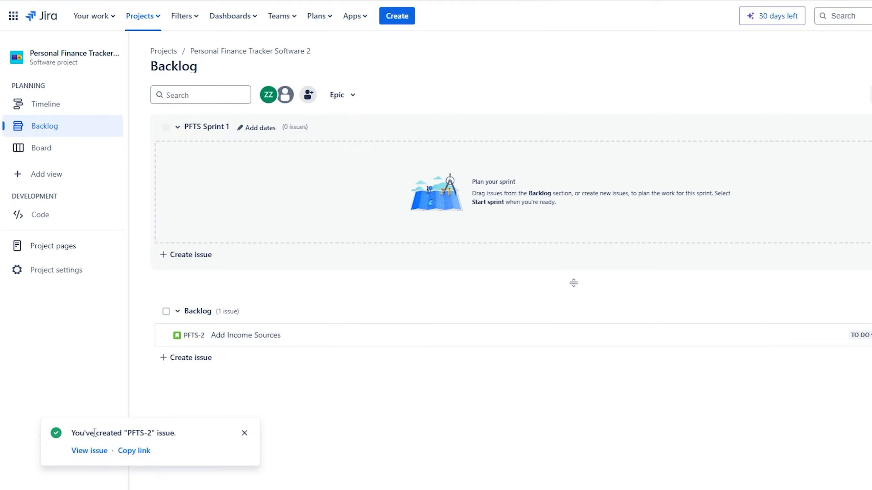
Create another story with the summary "Expense Entry", keeping the remaining fields at their defaults.
{"action": "left_click", "coordinate": [397, 16]}
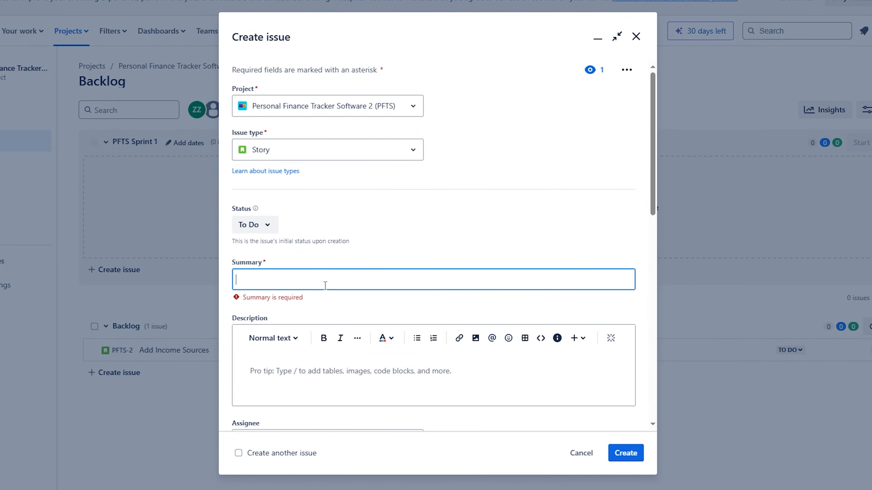
{"action": "type", "text": "Expe"}
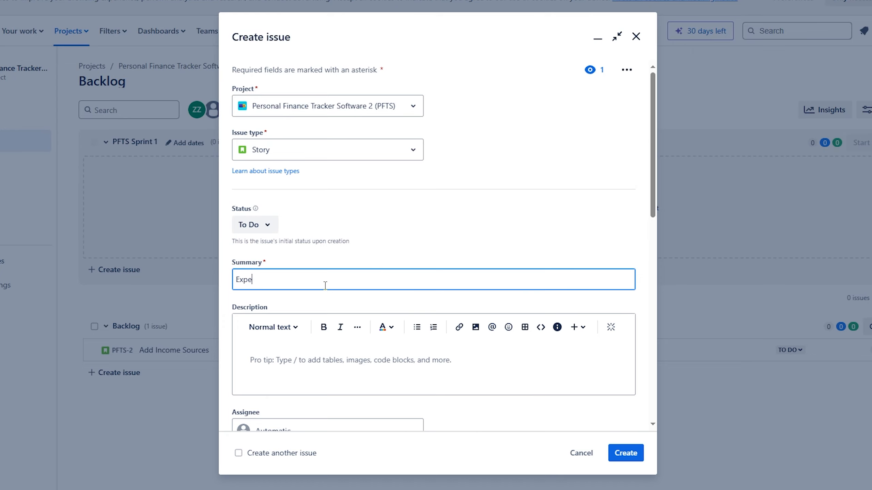
{"action": "type", "text": "nse Entry"}
{"action": "scroll", "coordinate": [325, 286], "scroll_direction": "down", "scroll_amount": 10}
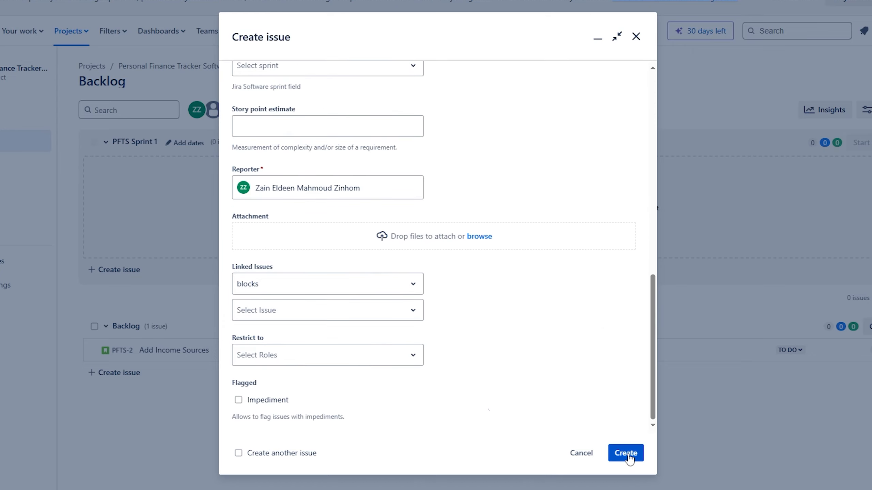
{"action": "left_click", "coordinate": [626, 453]}
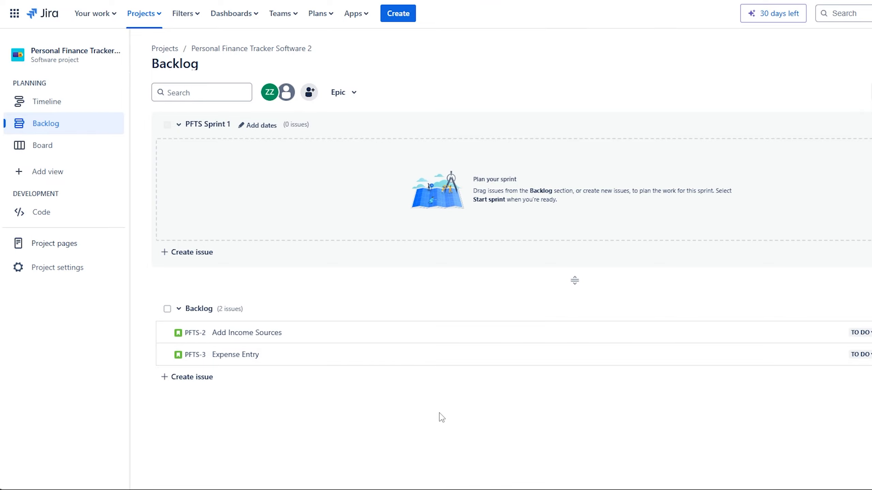
{"action": "left_click", "coordinate": [404, 13]}
{"action": "left_click", "coordinate": [304, 155]}
{"action": "left_click", "coordinate": [282, 179]}
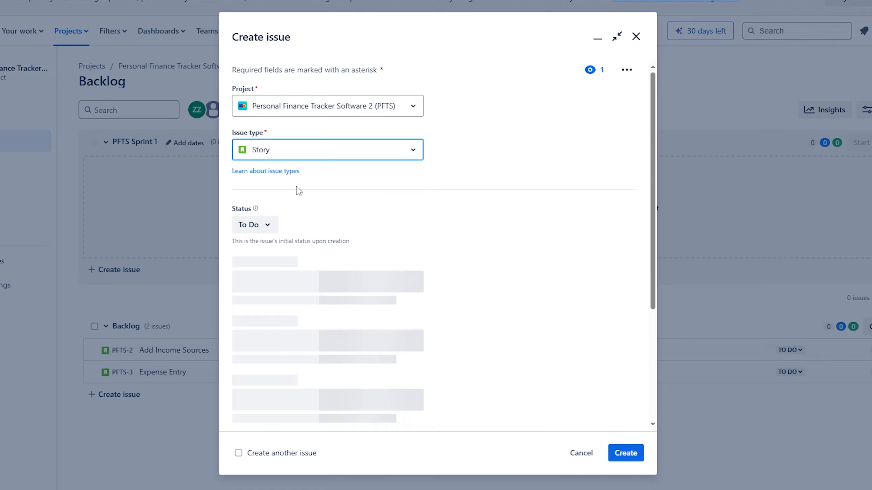
{"action": "scroll", "coordinate": [370, 181], "scroll_direction": "down", "scroll_amount": 10}
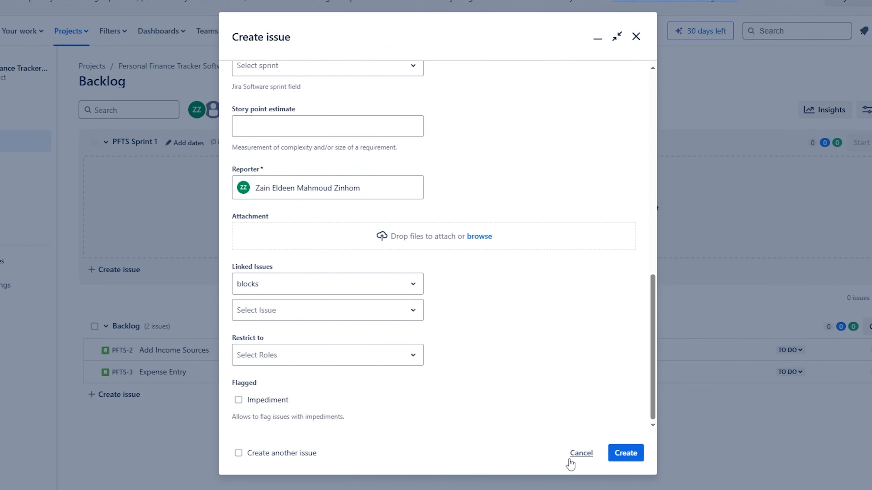
{"action": "left_click", "coordinate": [581, 453]}
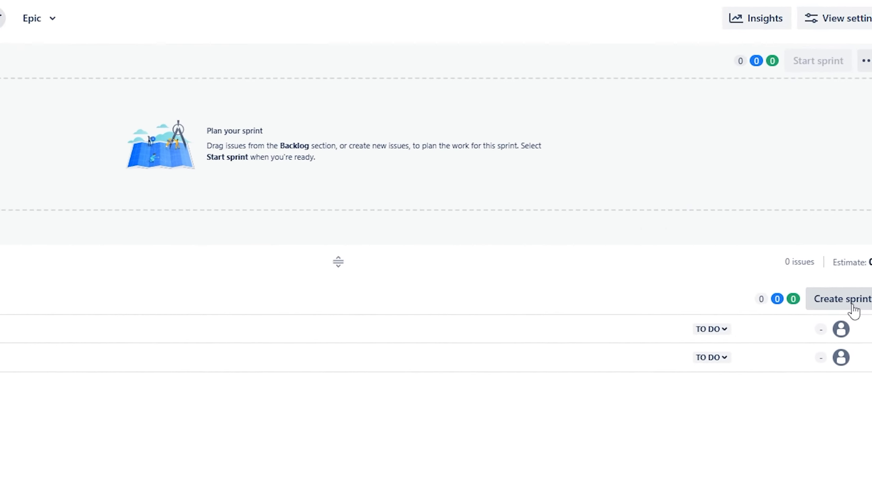
Create a second sprint from the backlog and move the Add Income Sources and Expense Entry stories into it.
{"action": "left_click", "coordinate": [851, 298]}
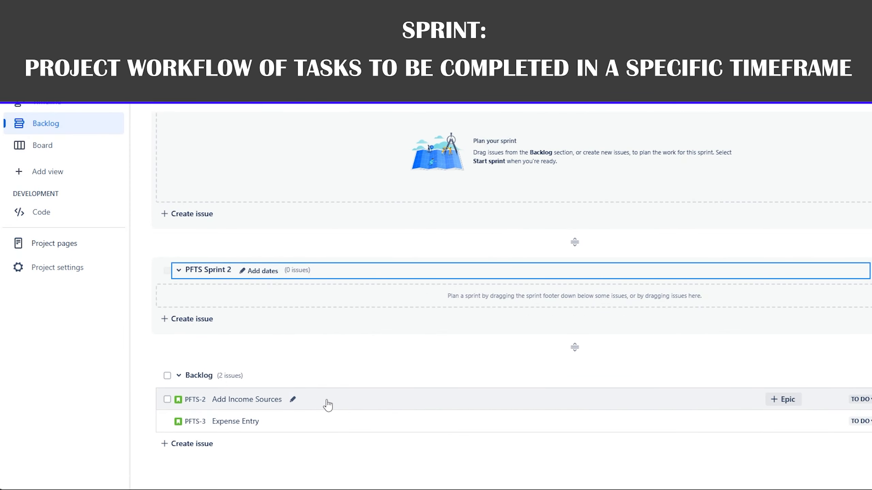
{"action": "left_click_drag", "start_coordinate": [327, 404], "coordinate": [346, 297]}
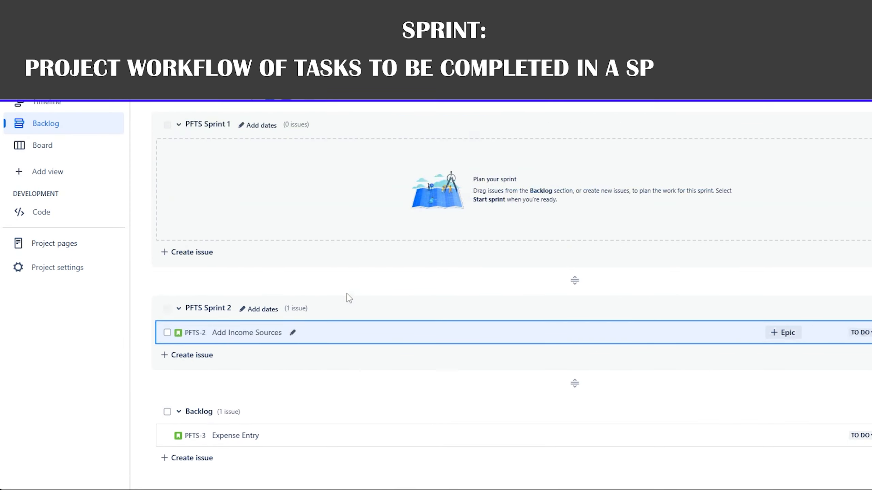
{"action": "scroll", "coordinate": [308, 384], "scroll_direction": "down", "scroll_amount": 1}
{"action": "left_click_drag", "start_coordinate": [301, 423], "coordinate": [309, 326]}
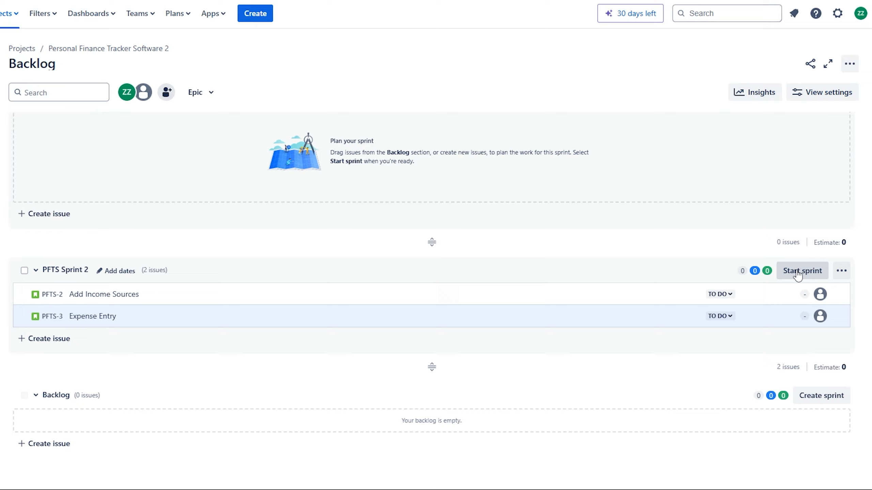
Start PFTS Sprint 2 with a duration of 2 weeks, keeping the proposed start date and an empty sprint goal.
{"action": "left_click", "coordinate": [798, 274]}
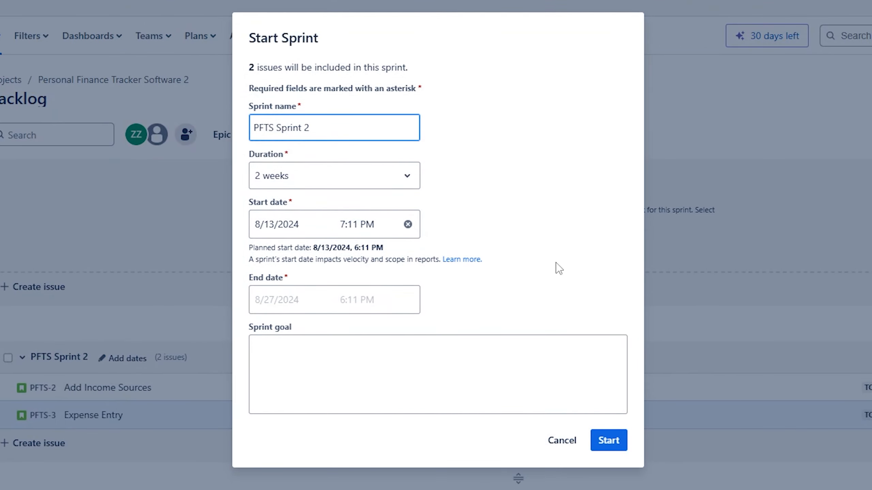
{"action": "left_click", "coordinate": [327, 181]}
{"action": "left_click", "coordinate": [346, 189]}
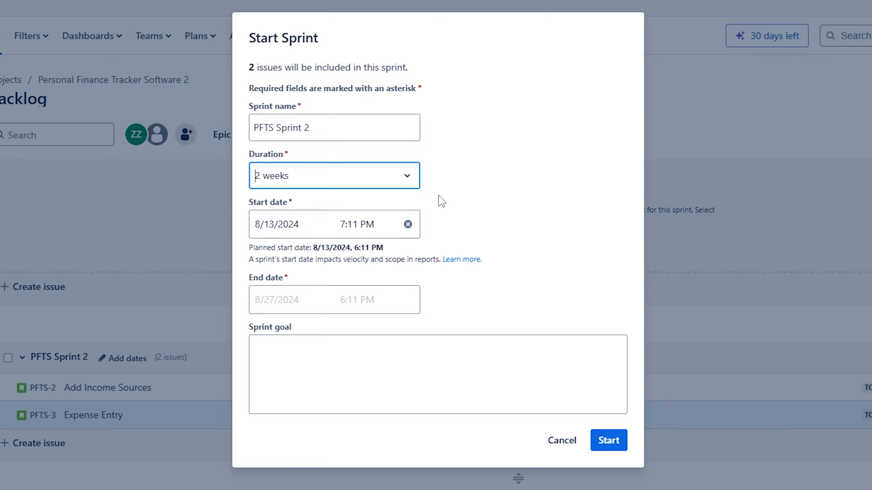
{"action": "left_click", "coordinate": [308, 227]}
{"action": "left_click", "coordinate": [470, 200]}
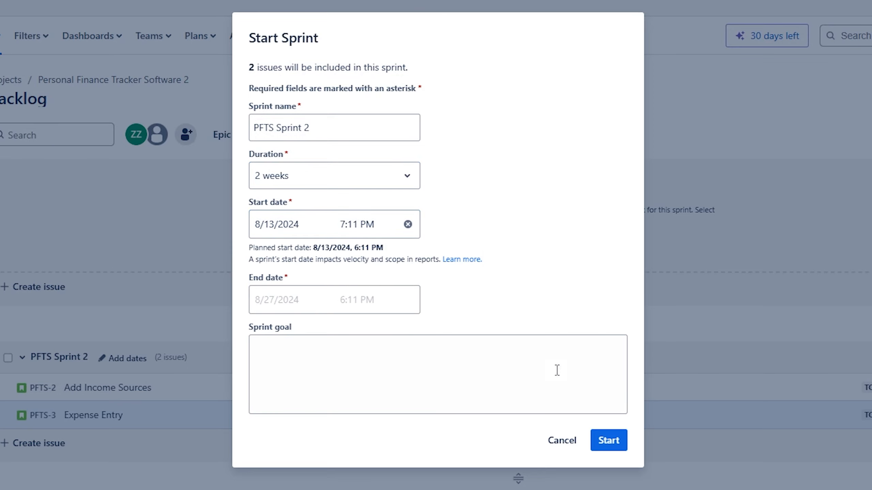
{"action": "left_click", "coordinate": [610, 441]}
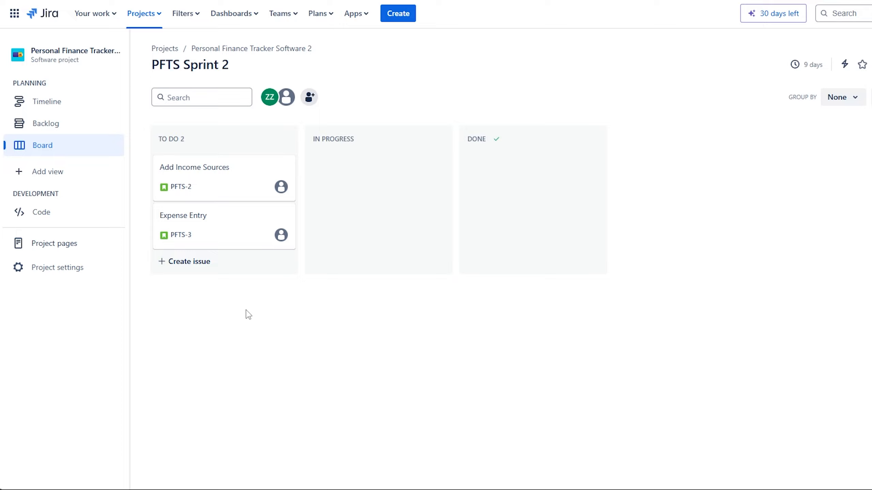
Open the Add Income Sources story from the sprint board and enter "List the important income sources" as a new subtask's summary.
{"action": "left_click", "coordinate": [222, 190]}
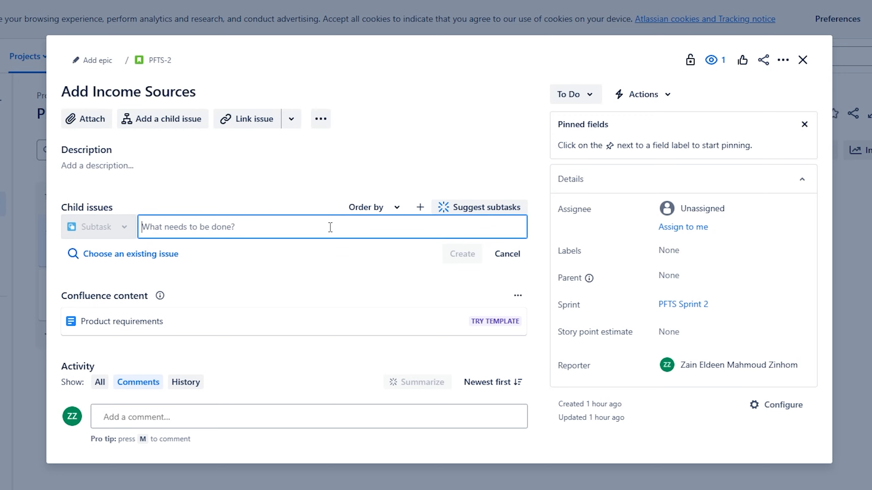
{"action": "type", "text": "L"}
{"action": "key", "text": "BackSpace"}
{"action": "type", "text": "List the"}
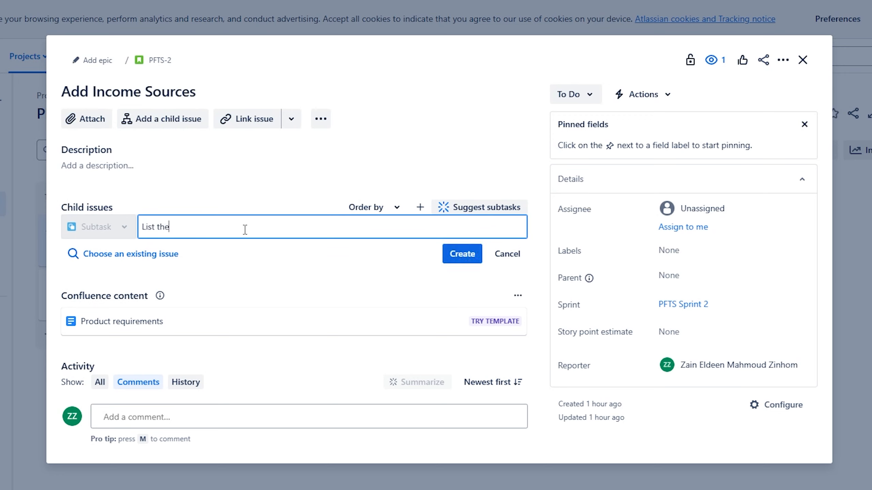
{"action": "type", "text": " important income sources"}
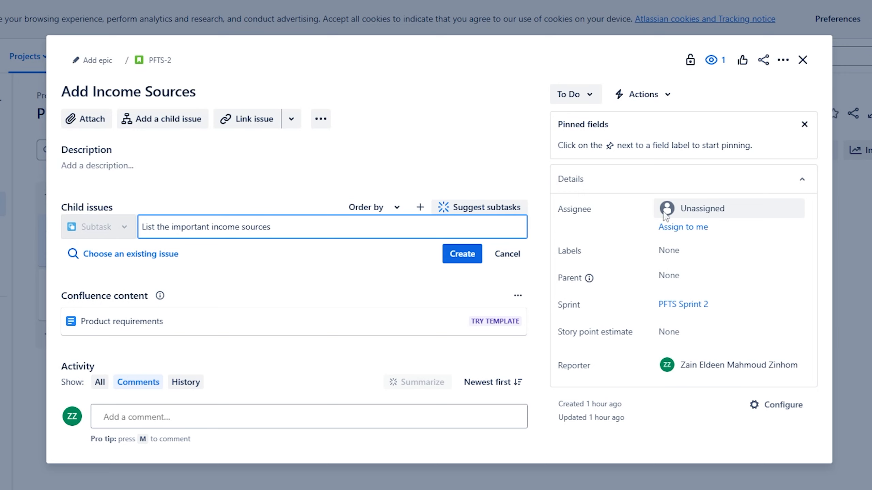
Check the Add Income Sources story's assignee options, create the subtask "List the important income sources", and return to the sprint board.
{"action": "left_click", "coordinate": [652, 211]}
{"action": "left_click", "coordinate": [732, 211]}
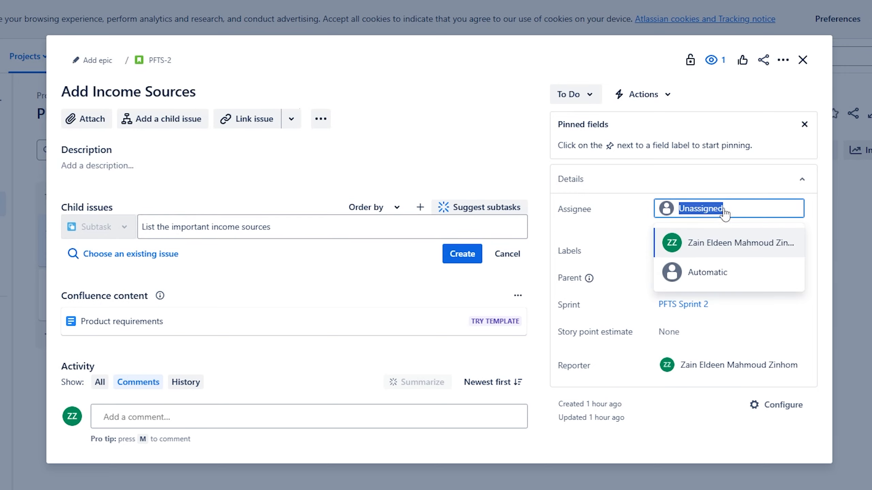
{"action": "left_click", "coordinate": [631, 210]}
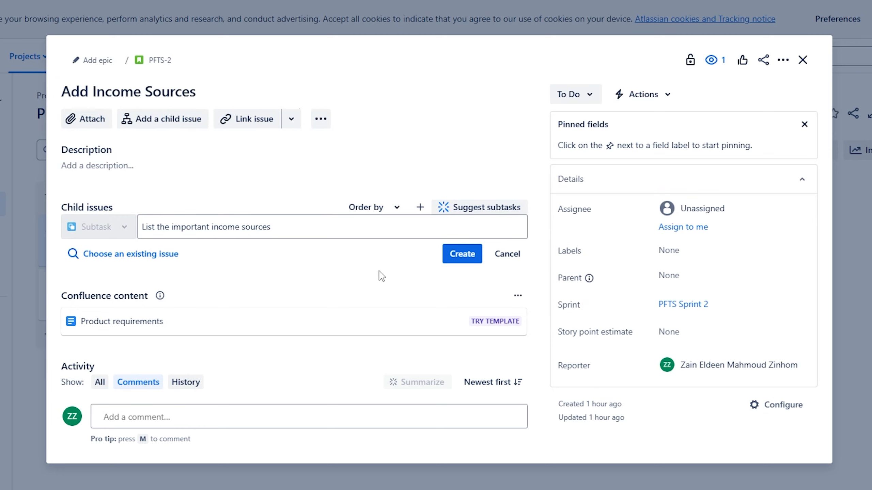
{"action": "left_click", "coordinate": [455, 262]}
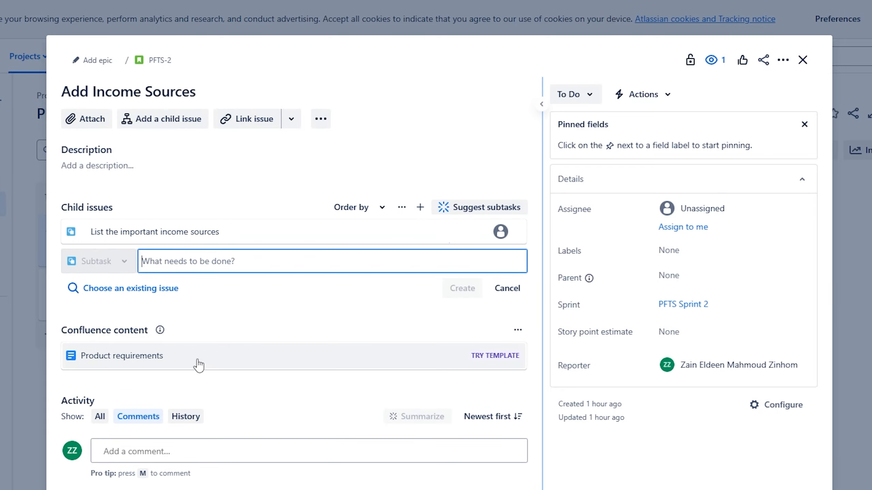
{"action": "left_click", "coordinate": [802, 61]}
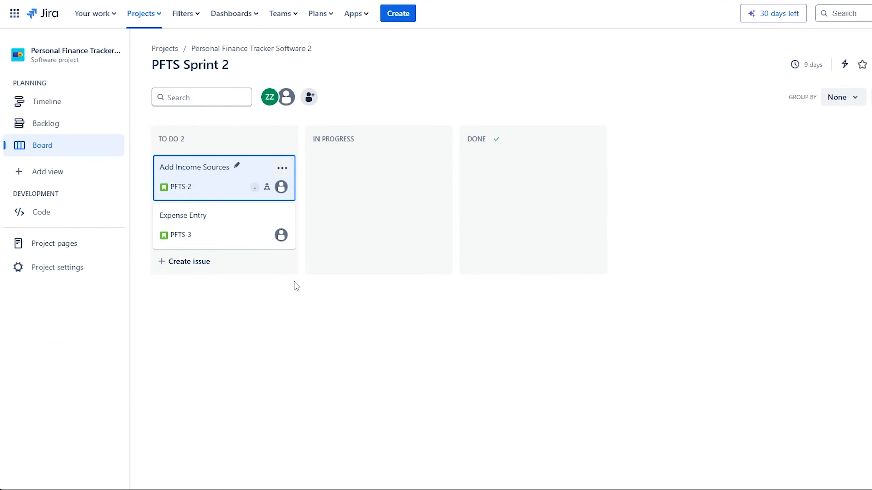
{"action": "left_click", "coordinate": [220, 184]}
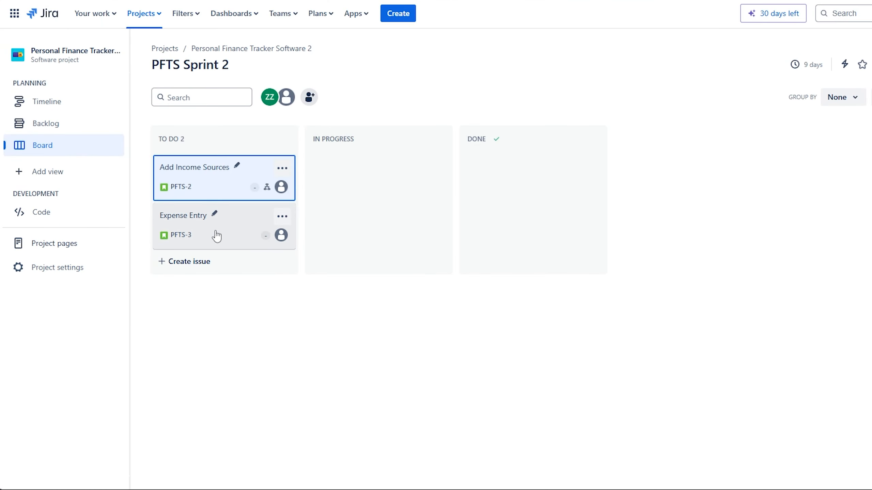
Examine the Expense Entry story's details, including its assignee field and comment editor, without changing anything.
{"action": "left_click", "coordinate": [229, 233]}
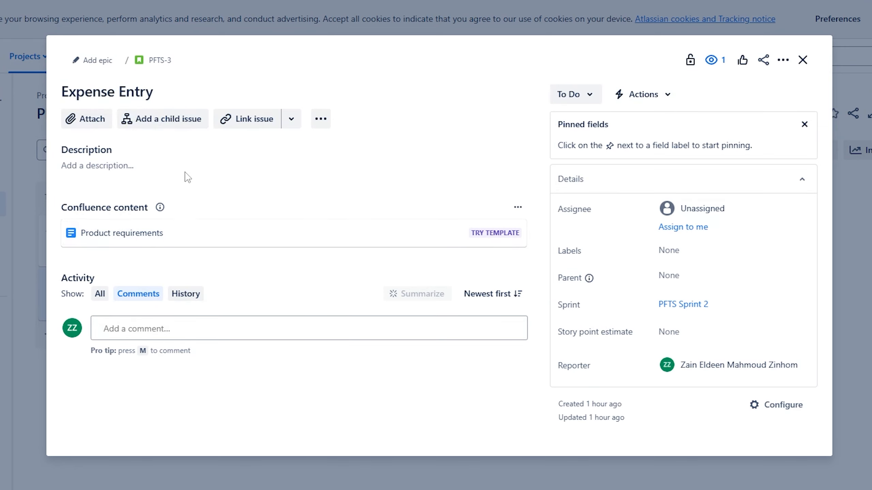
{"action": "left_click", "coordinate": [700, 209]}
{"action": "left_click", "coordinate": [640, 235]}
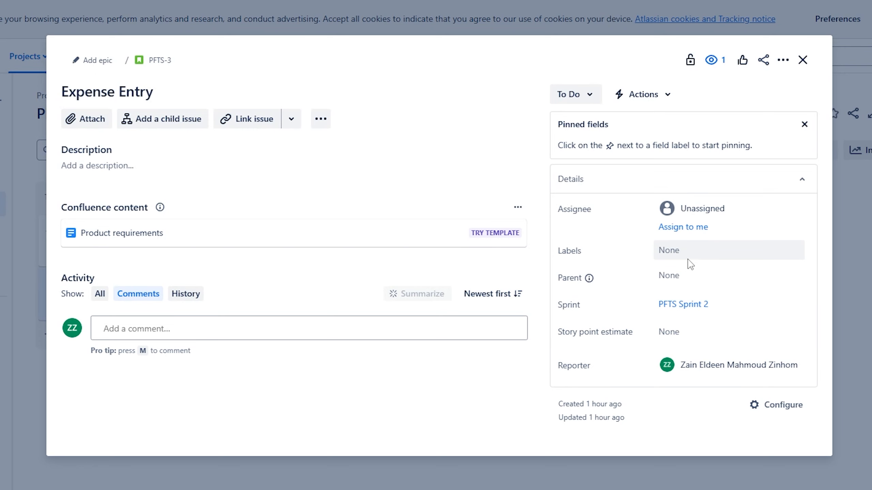
{"action": "left_click", "coordinate": [257, 329]}
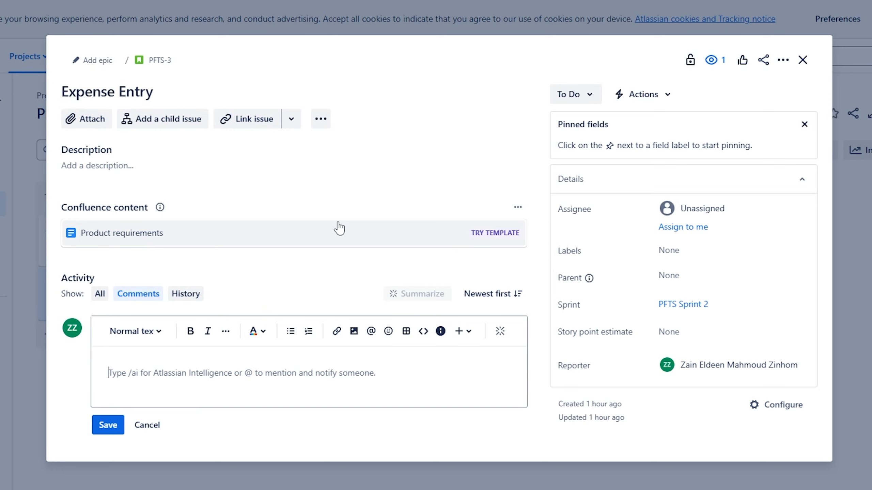
{"action": "left_click", "coordinate": [802, 60]}
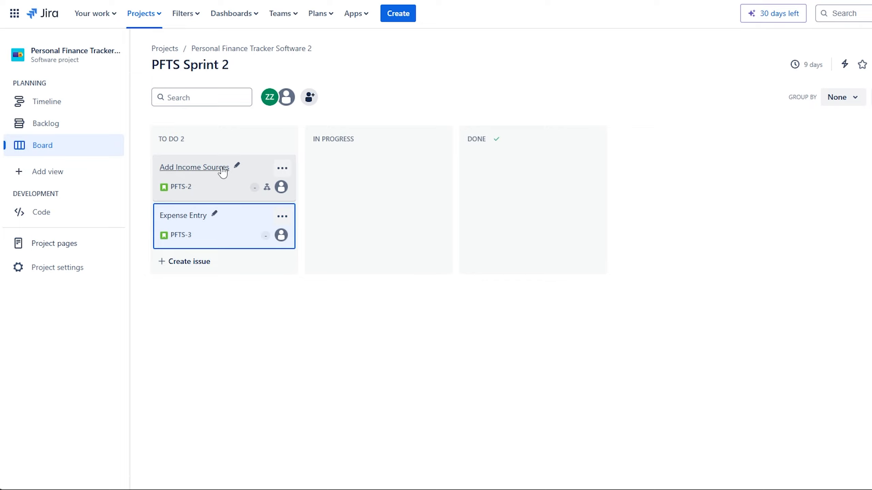
Move the Add Income Sources story from To Do to In Progress and on to Done.
{"action": "left_click_drag", "start_coordinate": [172, 185], "coordinate": [337, 169]}
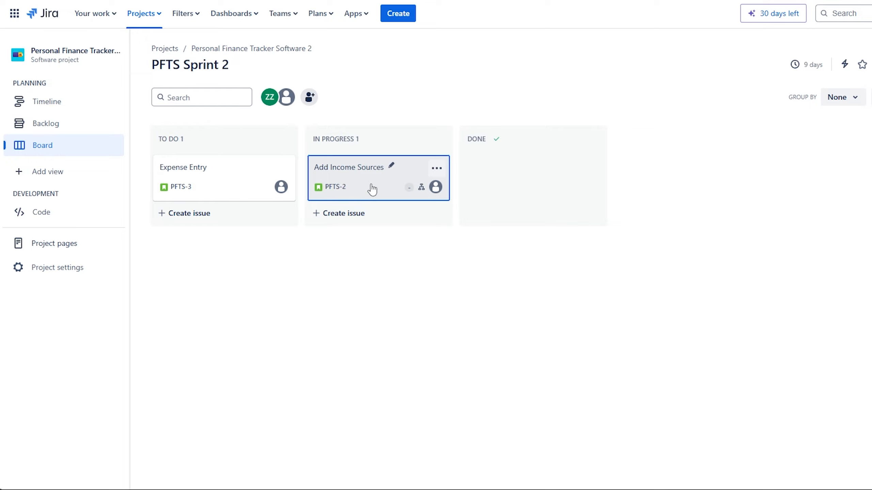
{"action": "left_click_drag", "start_coordinate": [376, 185], "coordinate": [499, 178]}
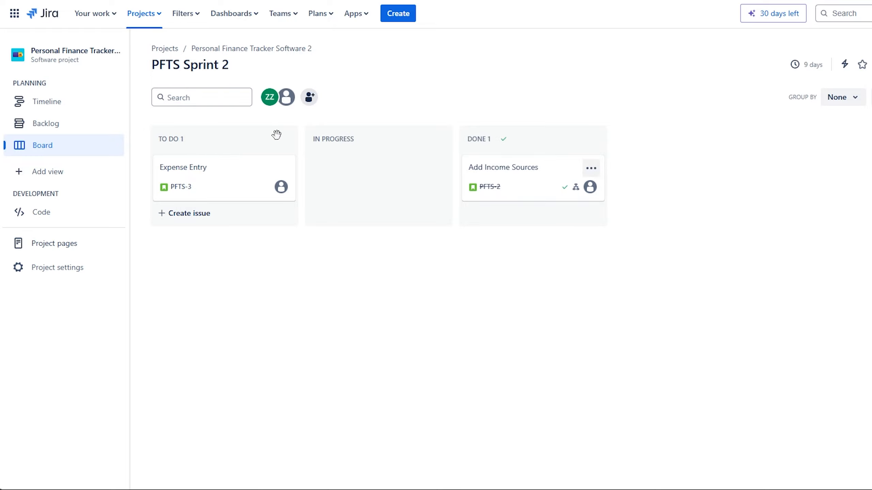
Review the Expense Entry story's details and the available options for teams, plans and apps.
{"action": "left_click", "coordinate": [234, 185]}
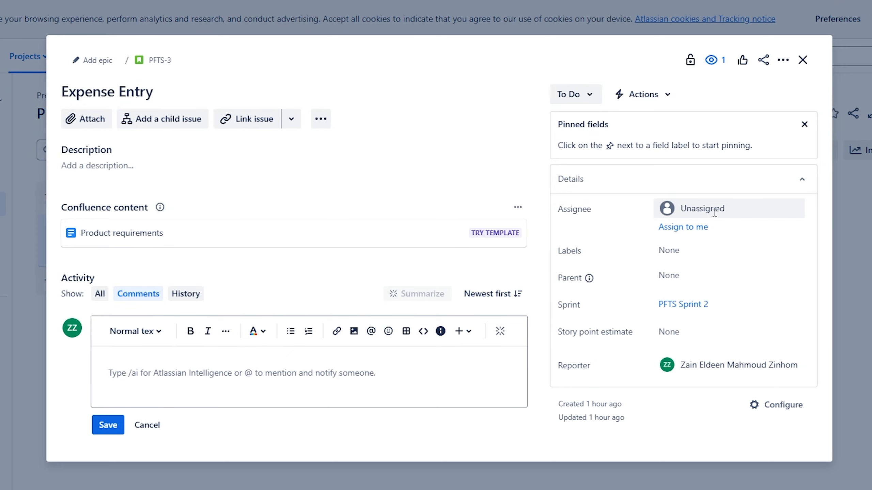
{"action": "type", "text": "**"}
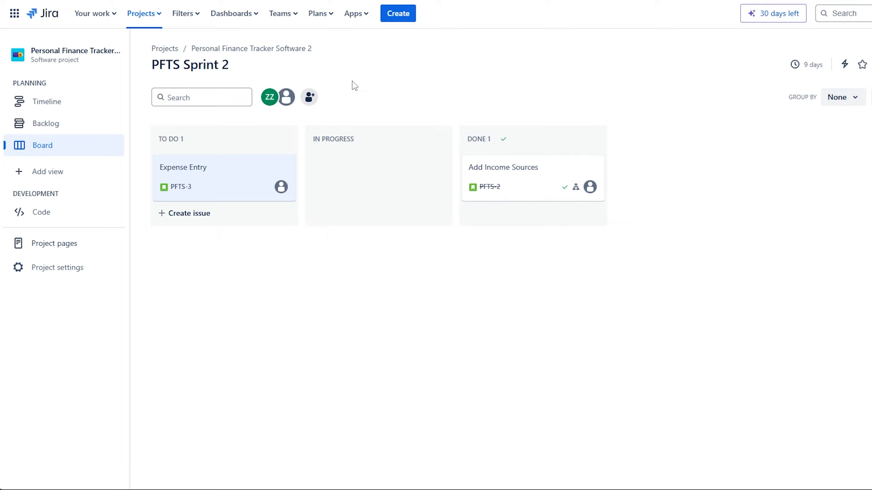
{"action": "left_click", "coordinate": [298, 15]}
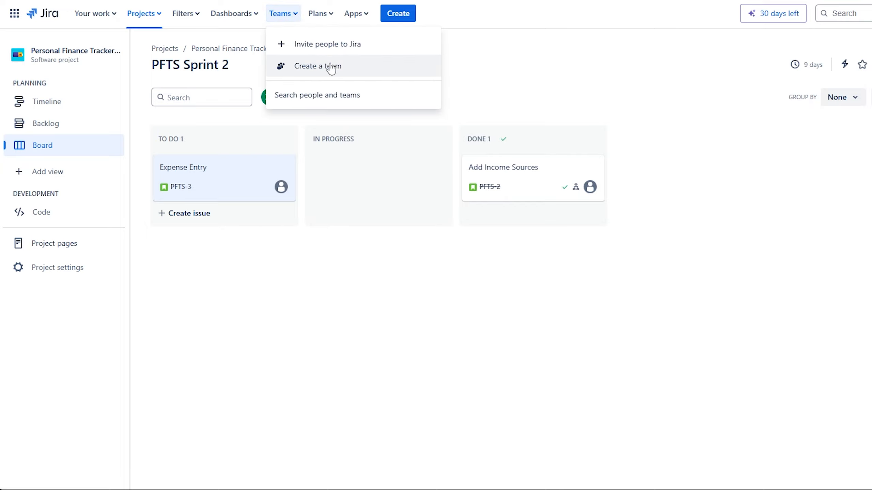
{"action": "left_click", "coordinate": [321, 14]}
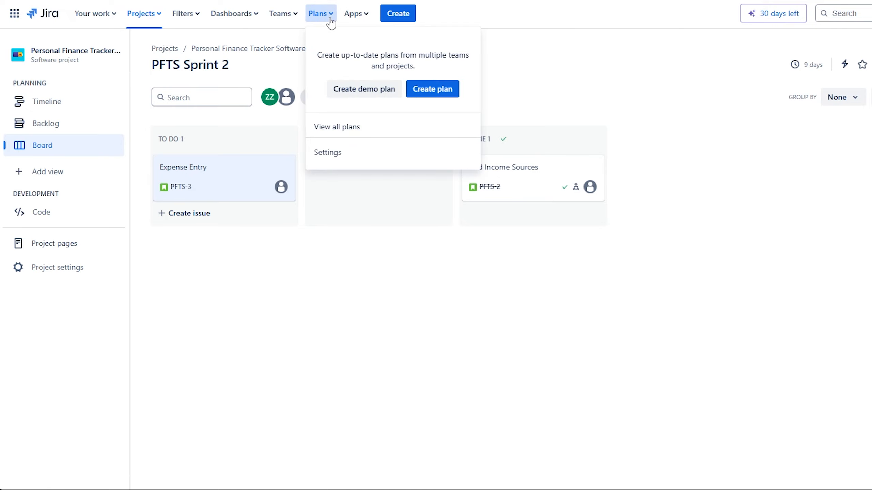
{"action": "left_click", "coordinate": [366, 14]}
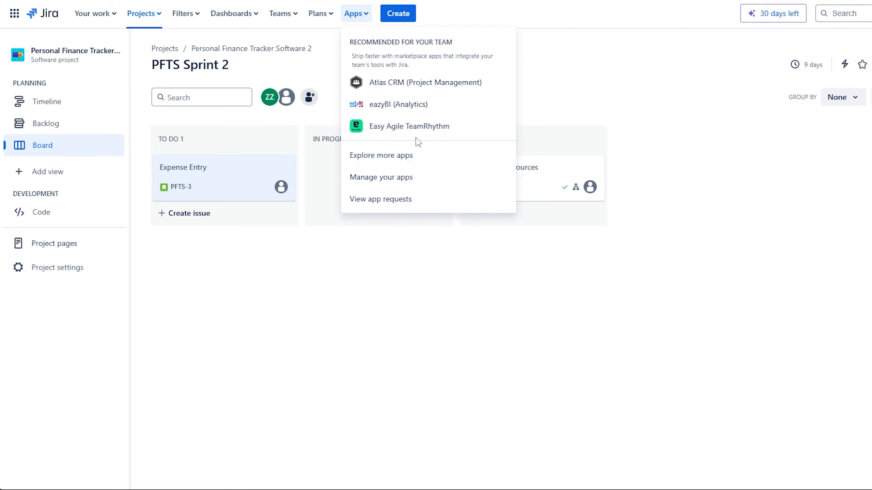
{"action": "left_click", "coordinate": [263, 272]}
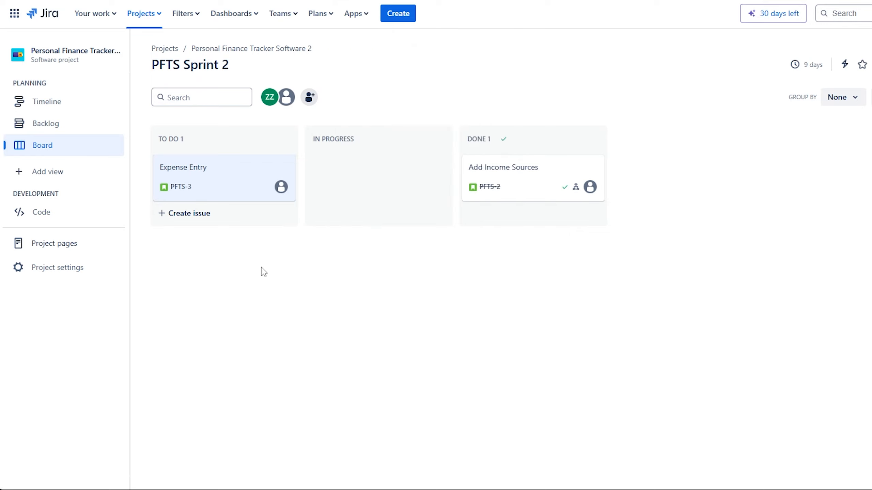
Begin creating a new project and look through the Personal category of project templates.
{"action": "left_click", "coordinate": [154, 15]}
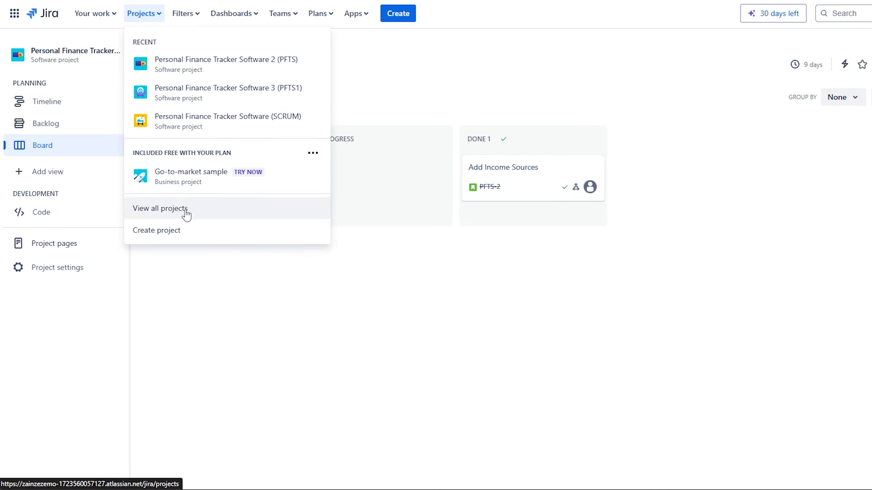
{"action": "left_click", "coordinate": [168, 236]}
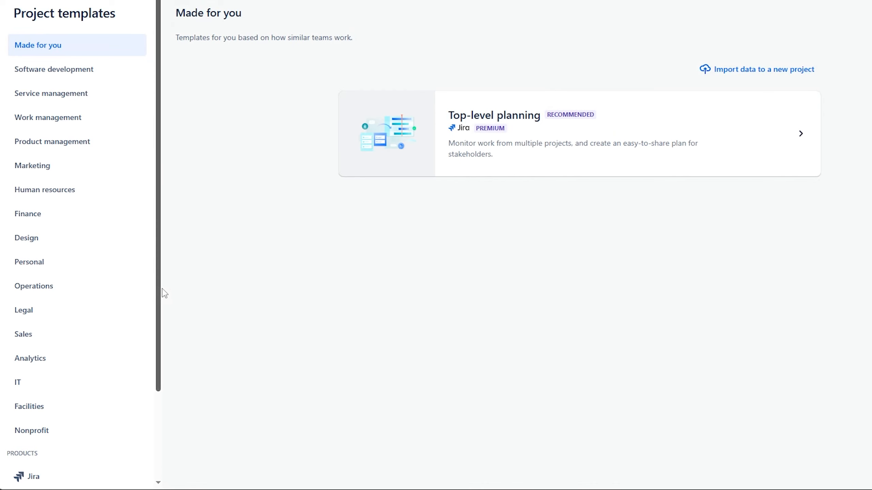
{"action": "scroll", "coordinate": [72, 122], "scroll_direction": "down", "scroll_amount": 3}
{"action": "scroll", "coordinate": [67, 112], "scroll_direction": "up", "scroll_amount": 3}
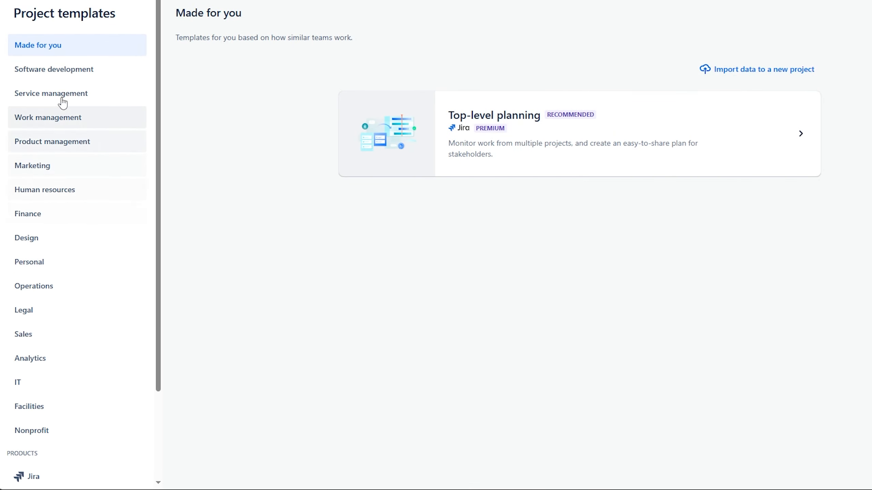
{"action": "scroll", "coordinate": [65, 210], "scroll_direction": "down", "scroll_amount": 2}
{"action": "scroll", "coordinate": [52, 265], "scroll_direction": "up", "scroll_amount": 2}
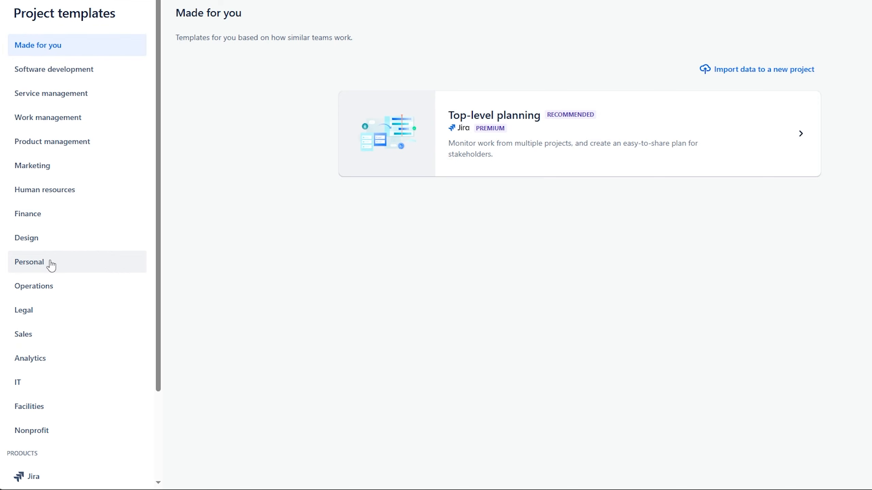
{"action": "left_click", "coordinate": [52, 265]}
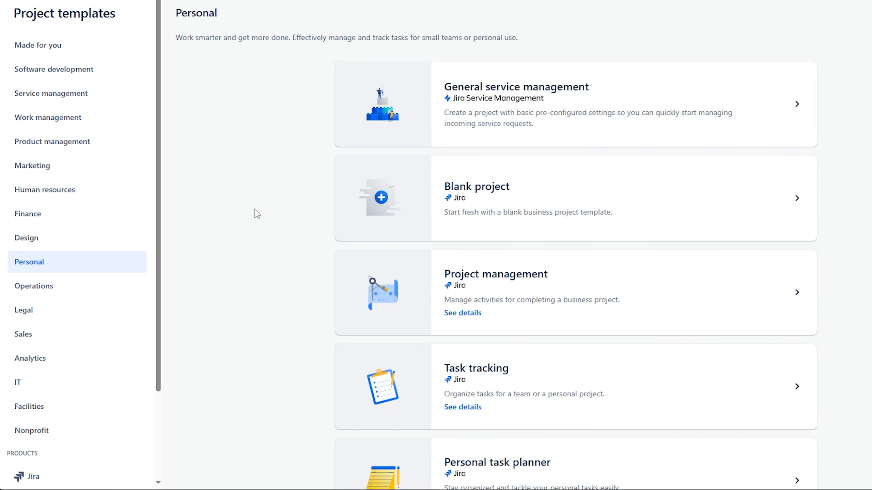
{"action": "scroll", "coordinate": [419, 247], "scroll_direction": "down", "scroll_amount": 2}
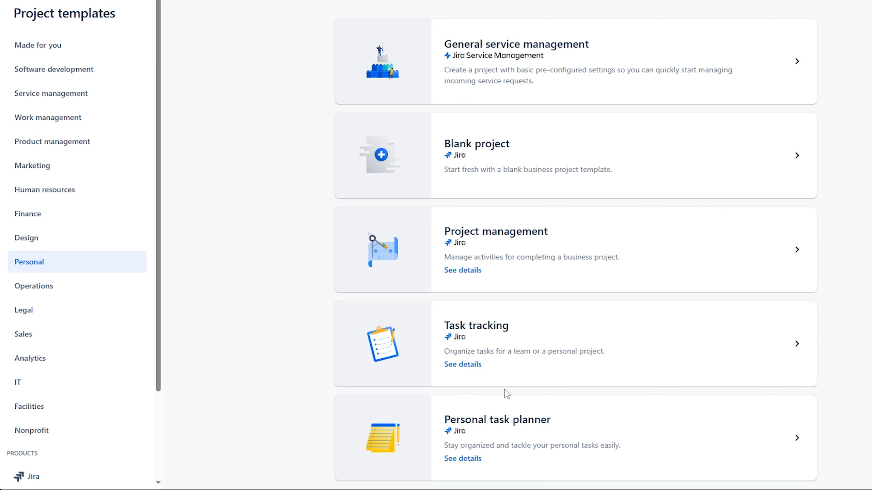
{"action": "scroll", "coordinate": [506, 393], "scroll_direction": "up", "scroll_amount": 1}
{"action": "scroll", "coordinate": [509, 446], "scroll_direction": "down", "scroll_amount": 1}
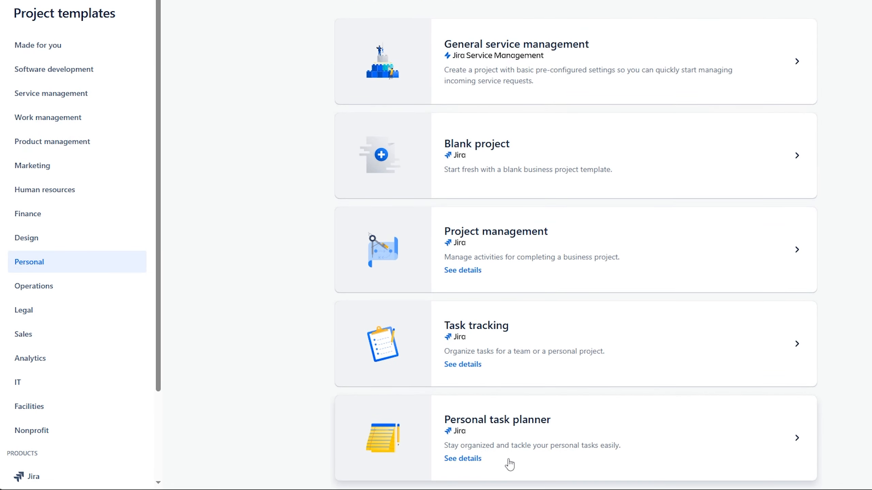
Browse the Design, Finance, Made for you and Software development project templates.
{"action": "left_click", "coordinate": [60, 236]}
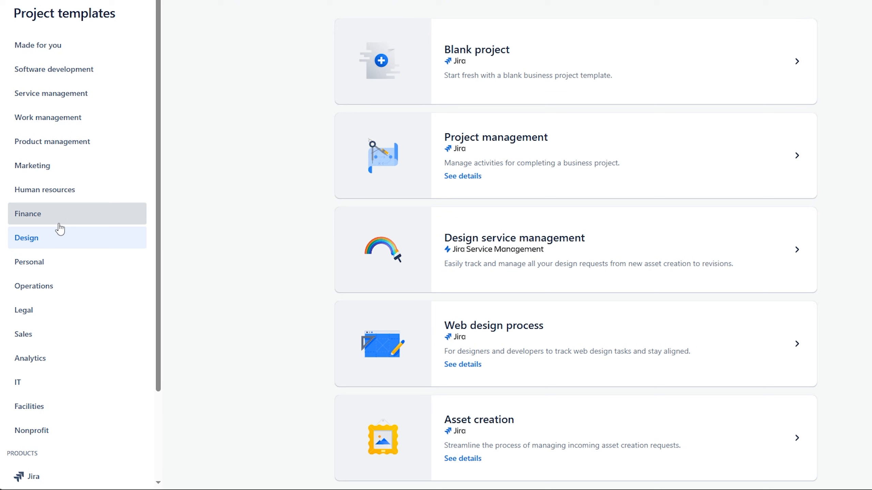
{"action": "left_click", "coordinate": [59, 223]}
{"action": "left_click", "coordinate": [56, 49]}
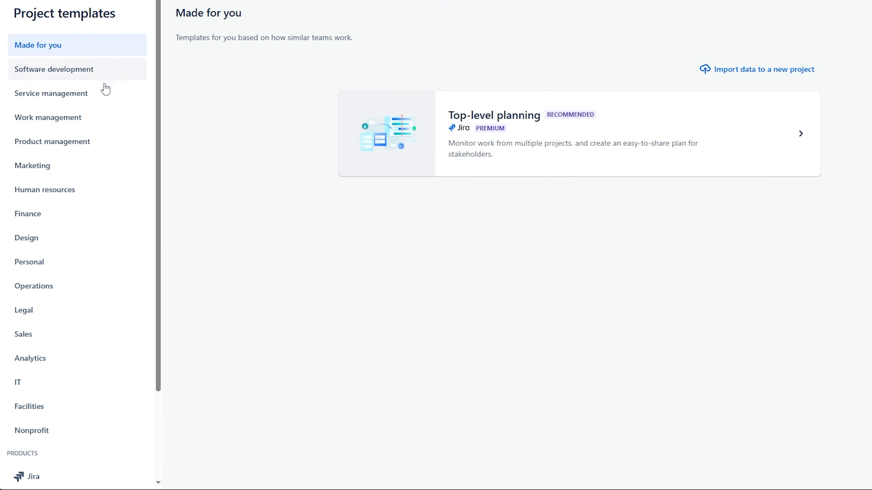
{"action": "left_click", "coordinate": [74, 73]}
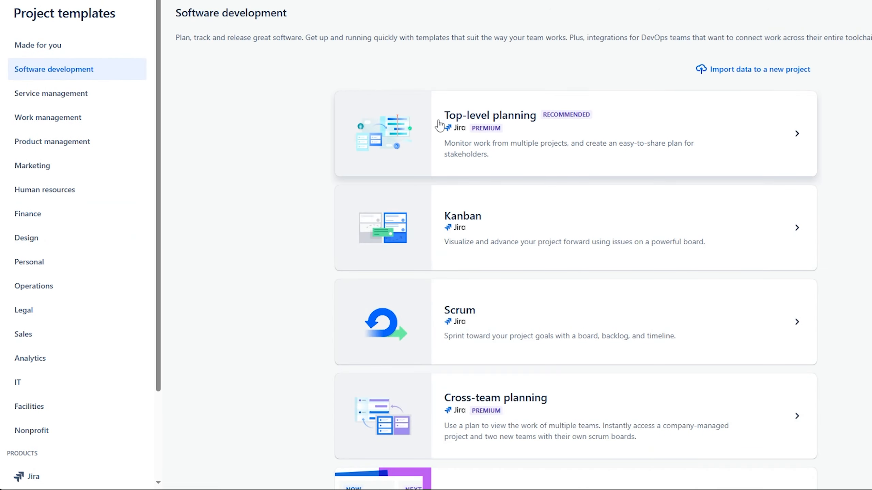
{"action": "scroll", "coordinate": [481, 173], "scroll_direction": "down", "scroll_amount": 5}
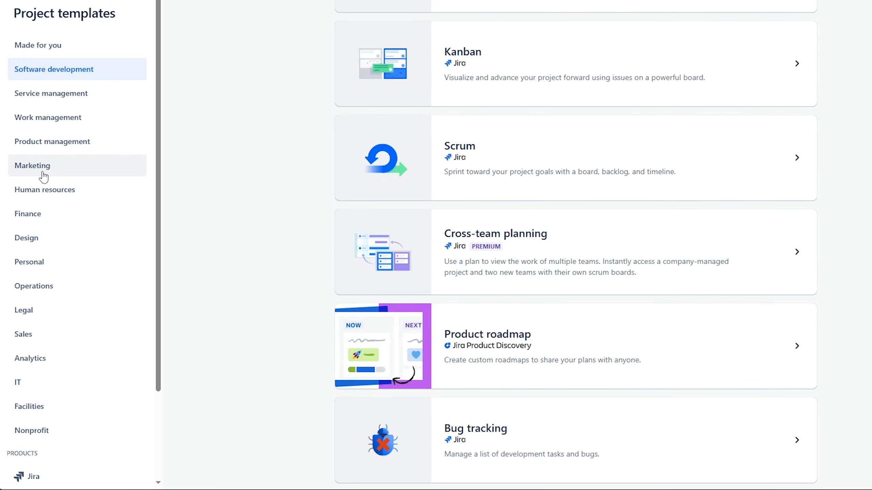
Browse the Marketing, Work management and Product management templates and look over the remaining template categories.
{"action": "left_click", "coordinate": [63, 173]}
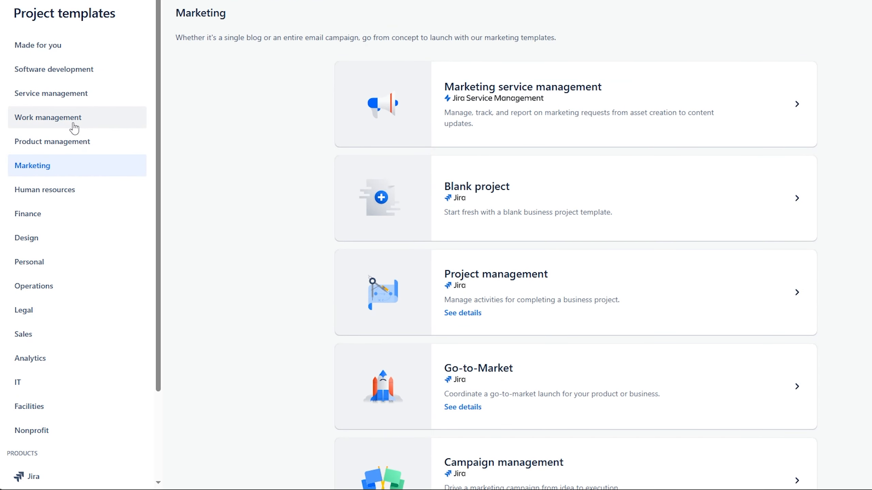
{"action": "left_click", "coordinate": [73, 127]}
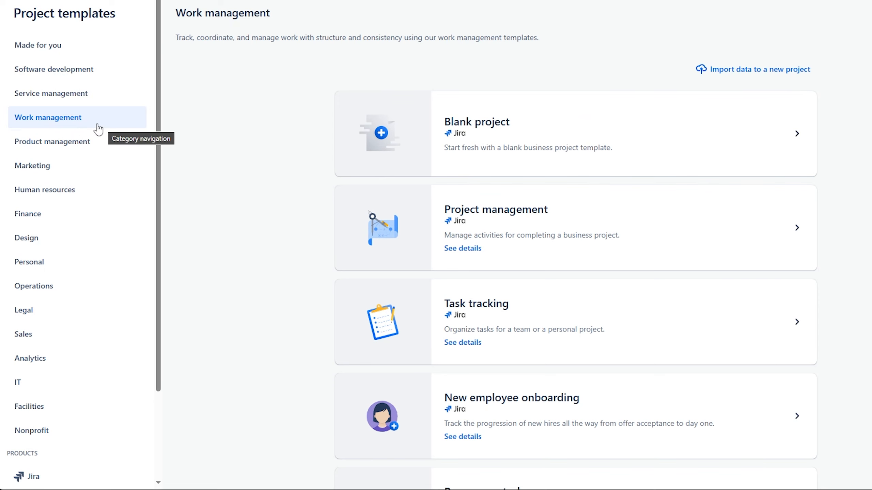
{"action": "scroll", "coordinate": [378, 188], "scroll_direction": "down", "scroll_amount": 3}
{"action": "left_click", "coordinate": [102, 142]}
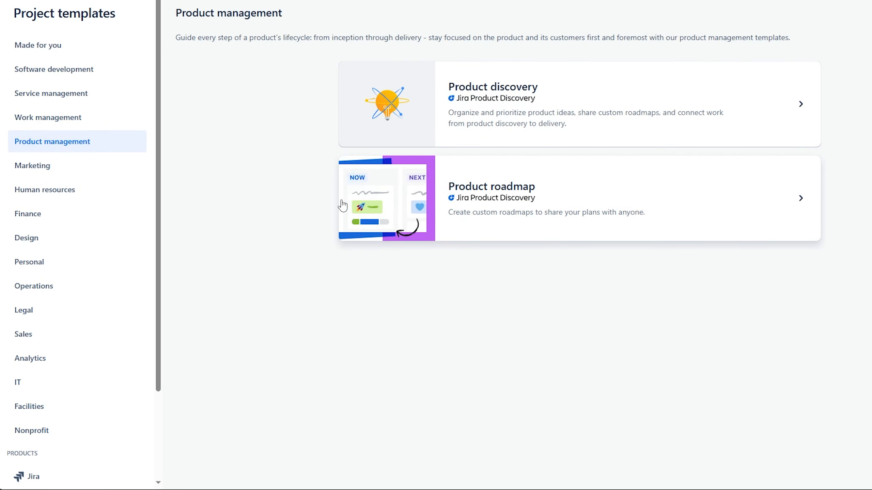
{"action": "scroll", "coordinate": [54, 215], "scroll_direction": "down", "scroll_amount": 3}
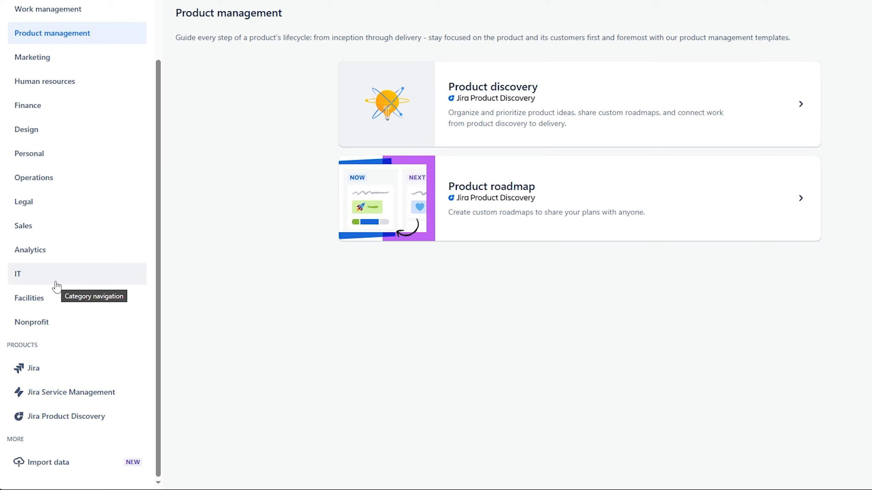
{"action": "scroll", "coordinate": [56, 286], "scroll_direction": "up", "scroll_amount": 3}
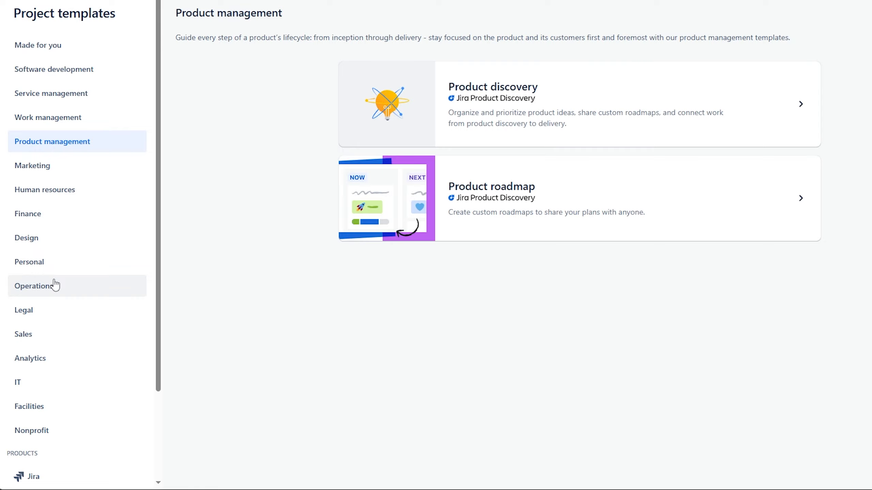
Look through the Service management project templates and return to the Made for you category.
{"action": "left_click", "coordinate": [106, 100]}
{"action": "scroll", "coordinate": [409, 226], "scroll_direction": "down", "scroll_amount": 4}
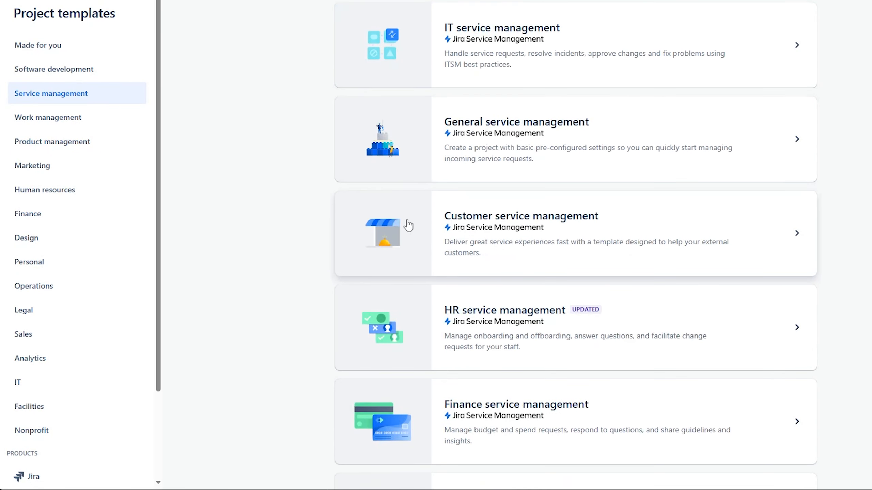
{"action": "scroll", "coordinate": [408, 225], "scroll_direction": "down", "scroll_amount": 15}
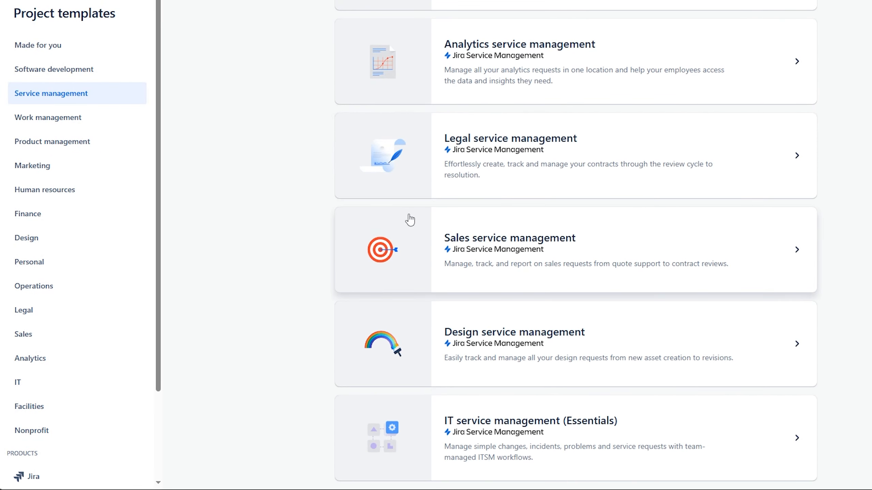
{"action": "scroll", "coordinate": [399, 171], "scroll_direction": "up", "scroll_amount": 10}
{"action": "left_click", "coordinate": [62, 46]}
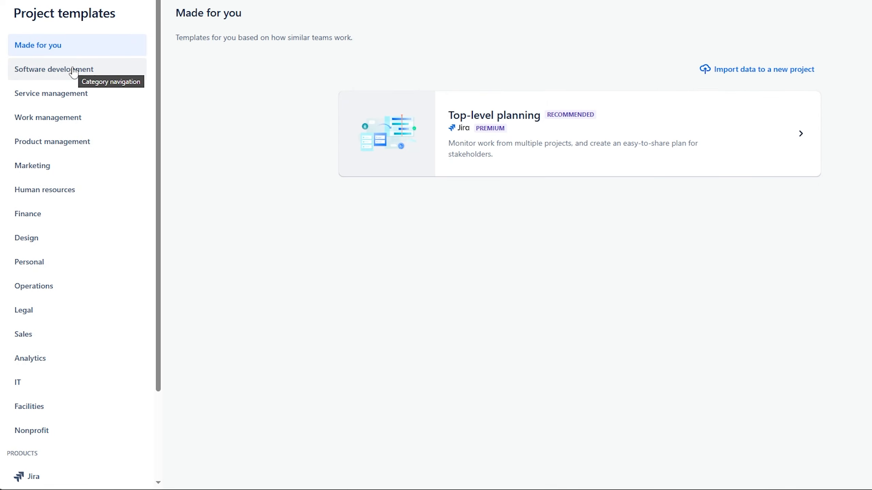